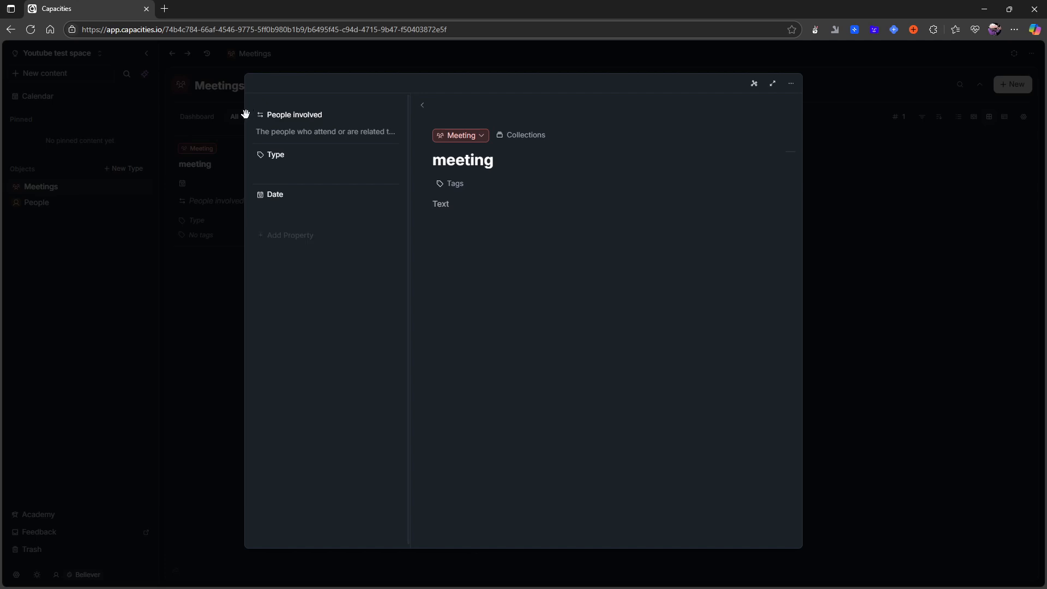
Step: Insert a link to the Test person object in the notes of the meeting and close it
{"action": "left_click", "coordinate": [249, 113]}
{"action": "left_click", "coordinate": [509, 204]}
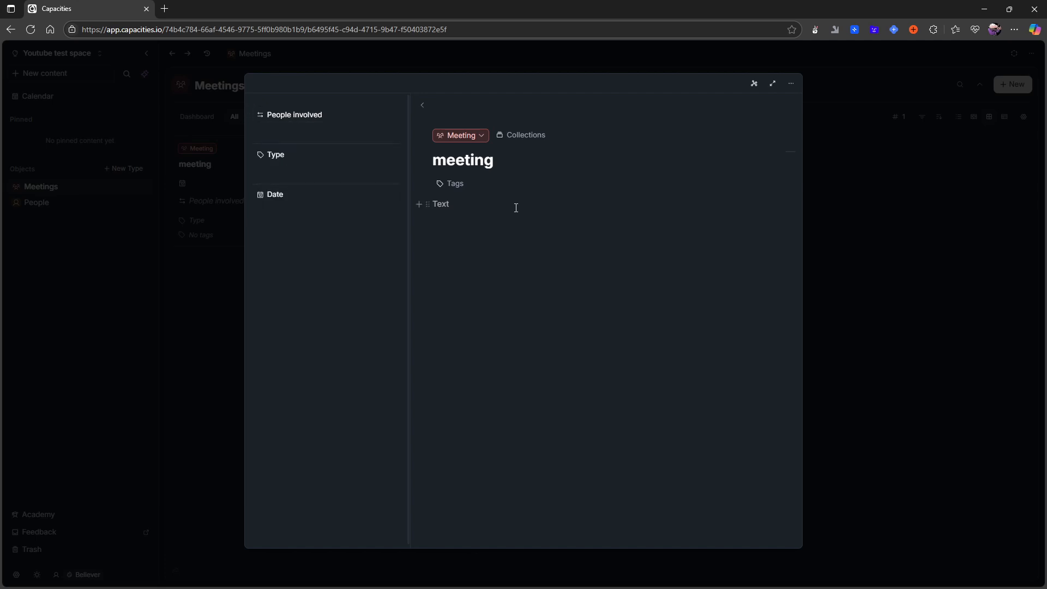
{"action": "type", "text": "@"}
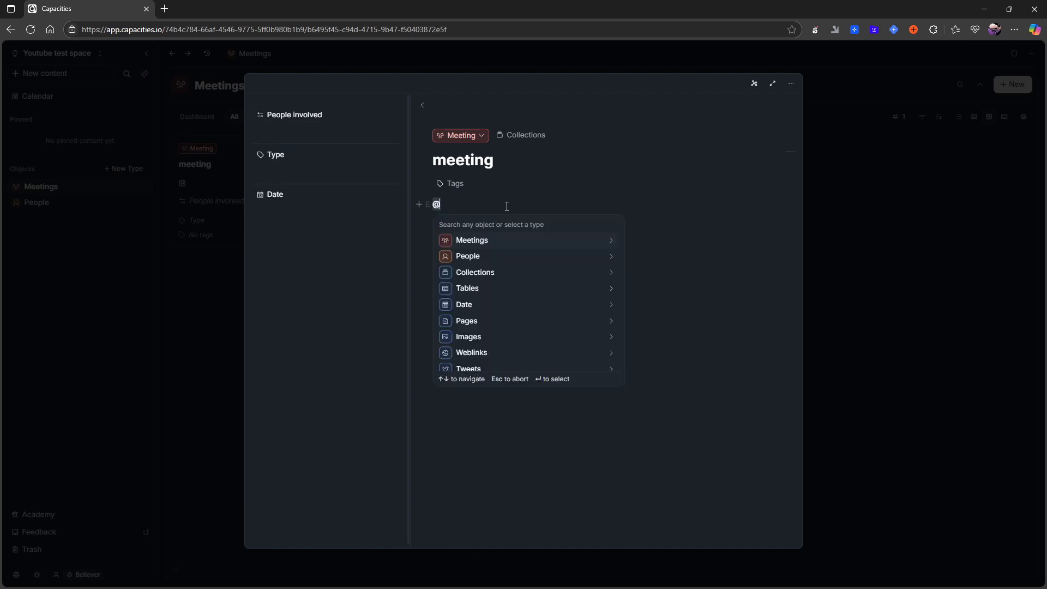
{"action": "key", "text": "Down"}
{"action": "key", "text": "Return"}
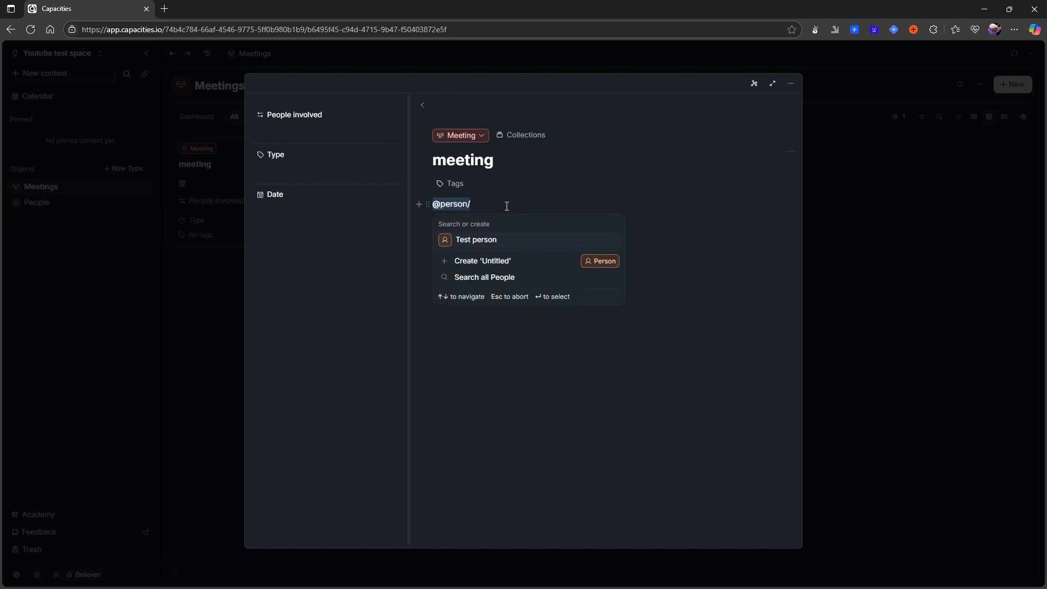
{"action": "key", "text": "Return"}
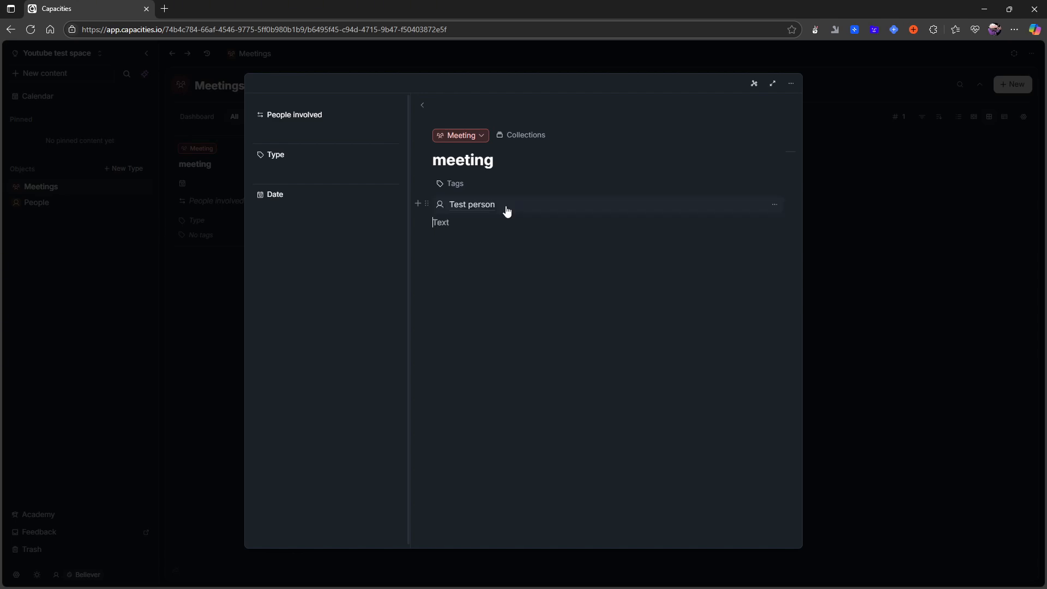
{"action": "left_click", "coordinate": [839, 235]}
Step: Delete the People involved text property from the Meeting object type, acknowledging that its content is removed from all meetings
{"action": "mouse_move", "coordinate": [101, 195]}
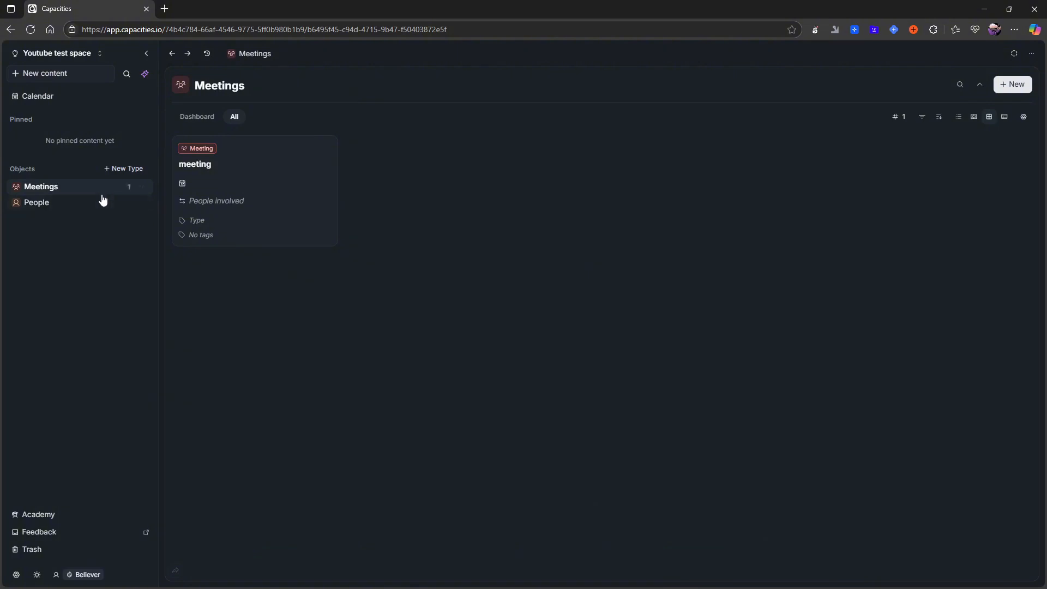
{"action": "left_click", "coordinate": [143, 189]}
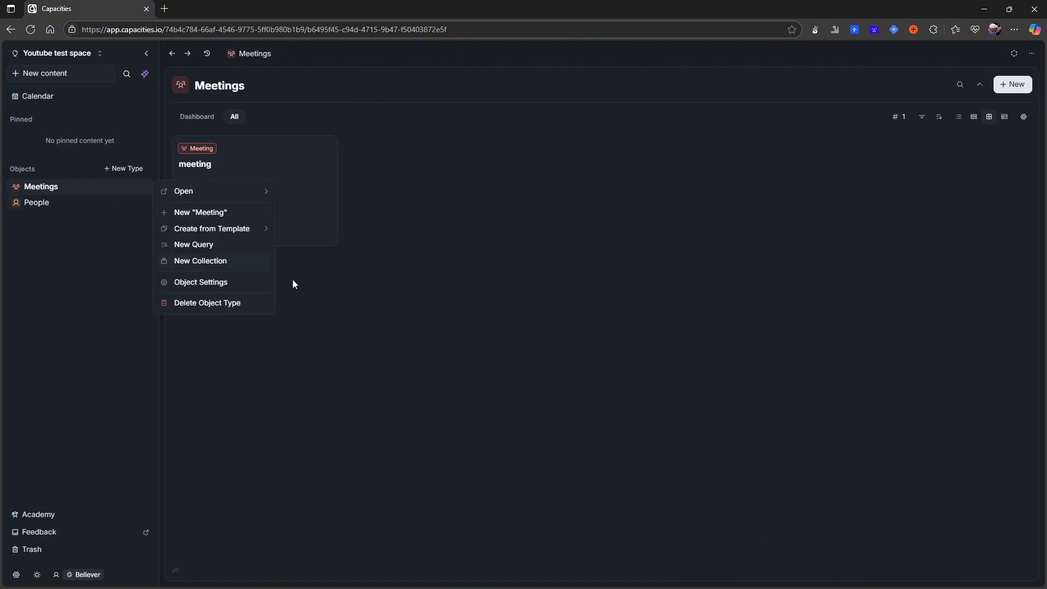
{"action": "left_click", "coordinate": [228, 283]}
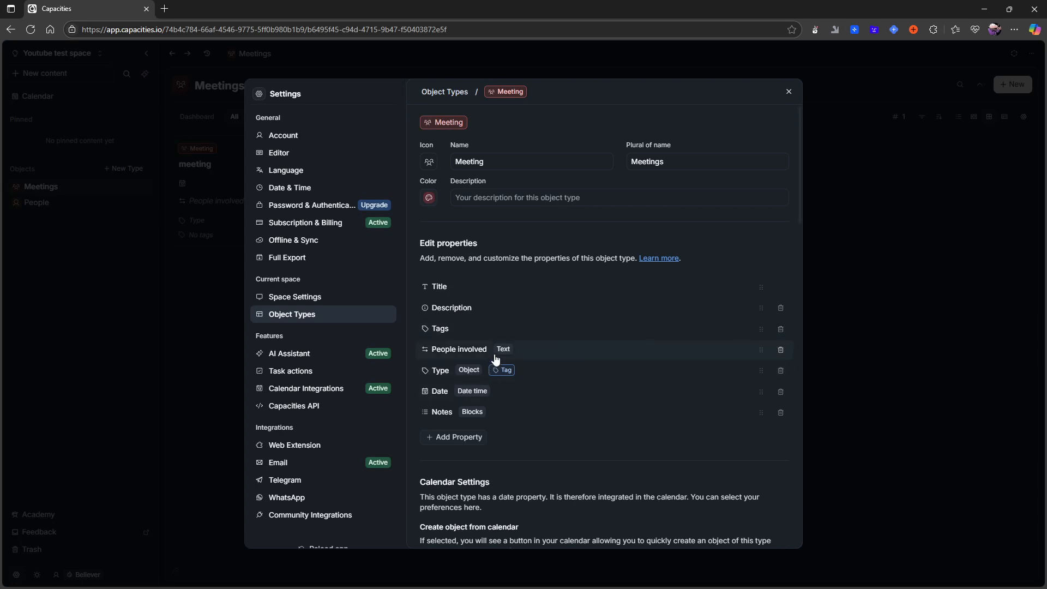
{"action": "left_click", "coordinate": [780, 351]}
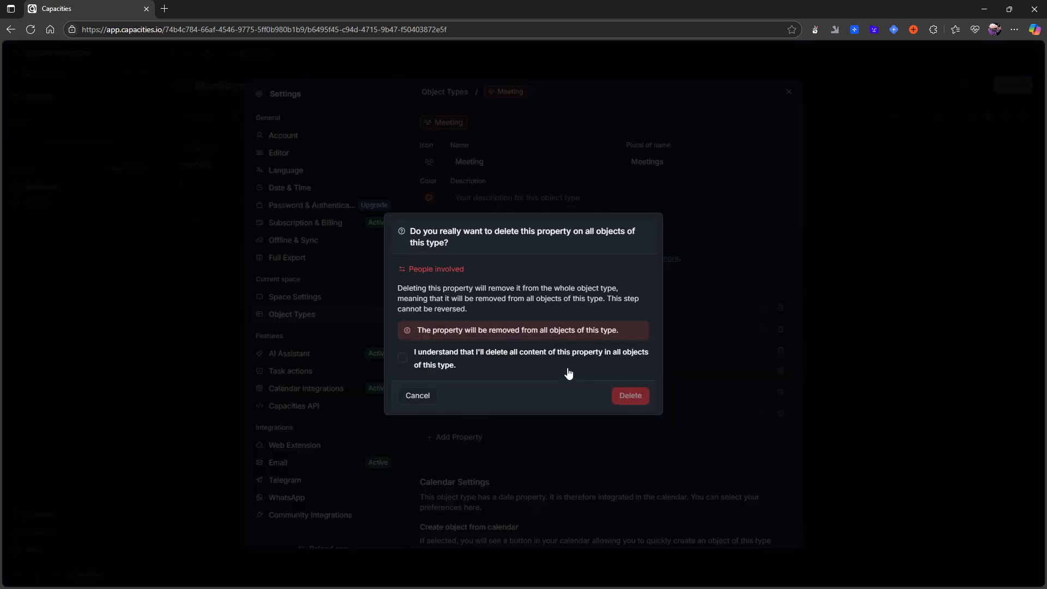
{"action": "left_click", "coordinate": [403, 358]}
{"action": "left_click", "coordinate": [631, 396]}
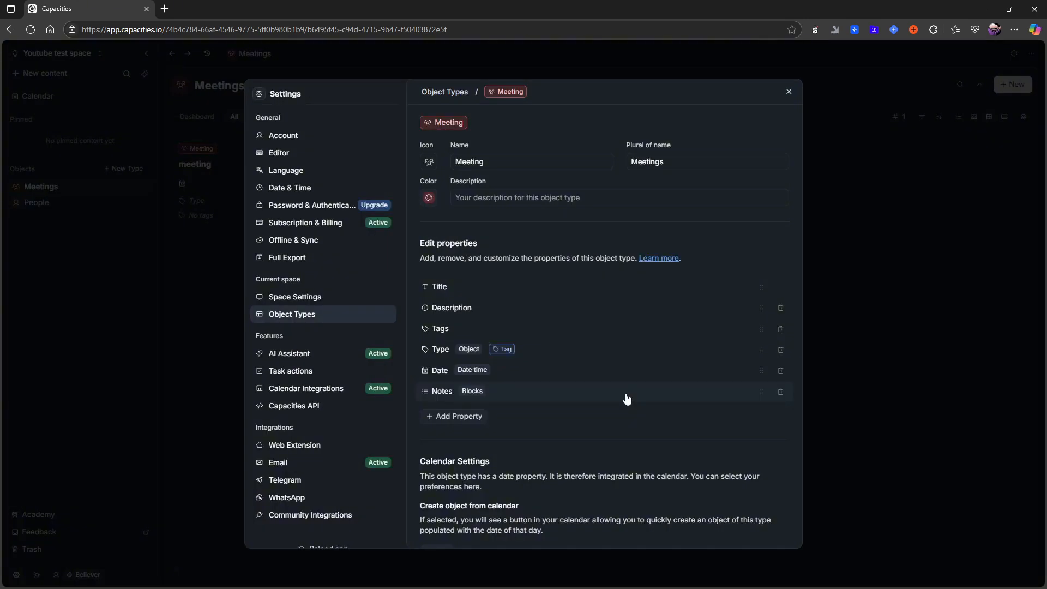
Step: Add an object select property linked to People to the Meeting object type
{"action": "left_click", "coordinate": [441, 417]}
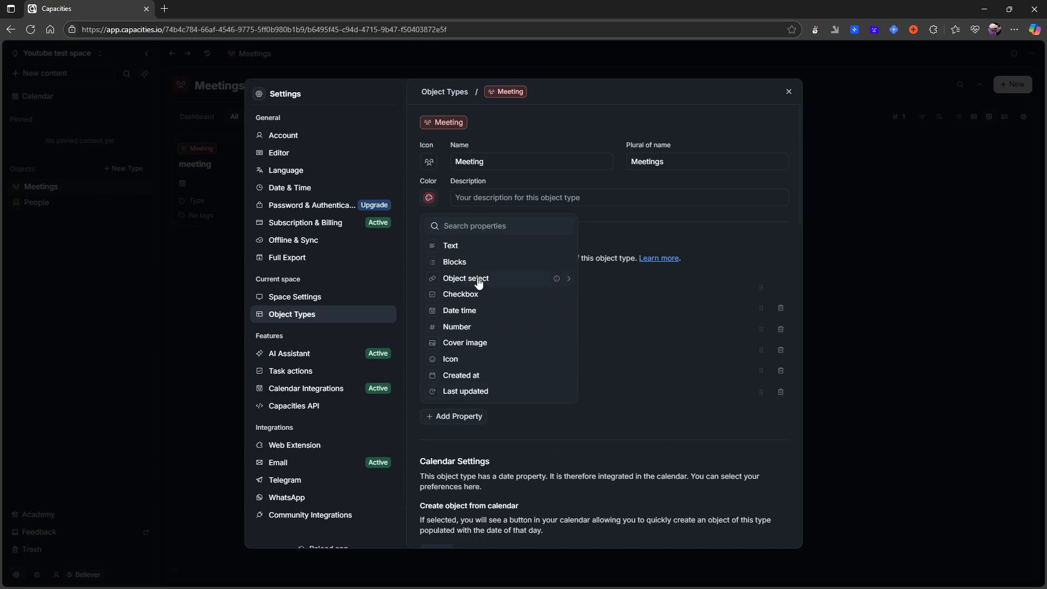
{"action": "mouse_move", "coordinate": [479, 282]}
{"action": "left_click", "coordinate": [639, 324]}
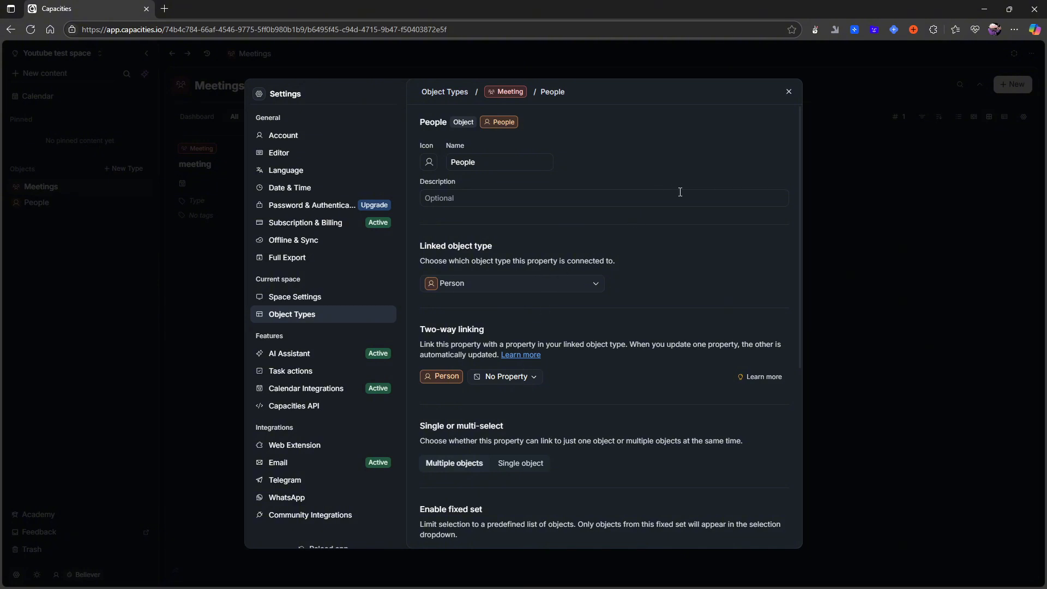
Step: Set up two-way linking for the People property with a new Meetings property on Person, and close the settings
{"action": "left_click", "coordinate": [510, 379]}
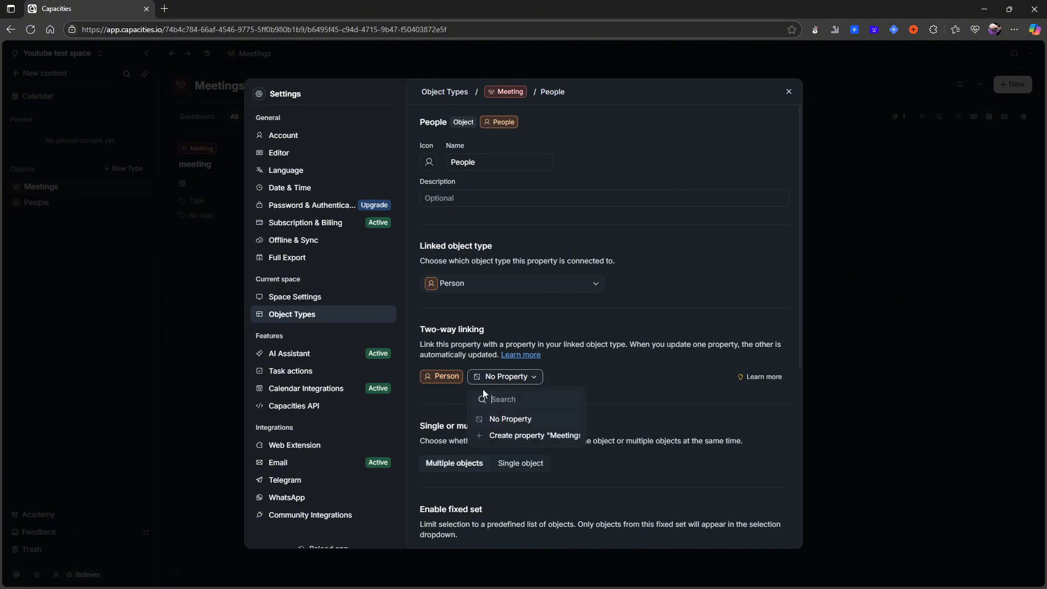
{"action": "left_click", "coordinate": [525, 436]}
{"action": "left_click", "coordinate": [762, 532]}
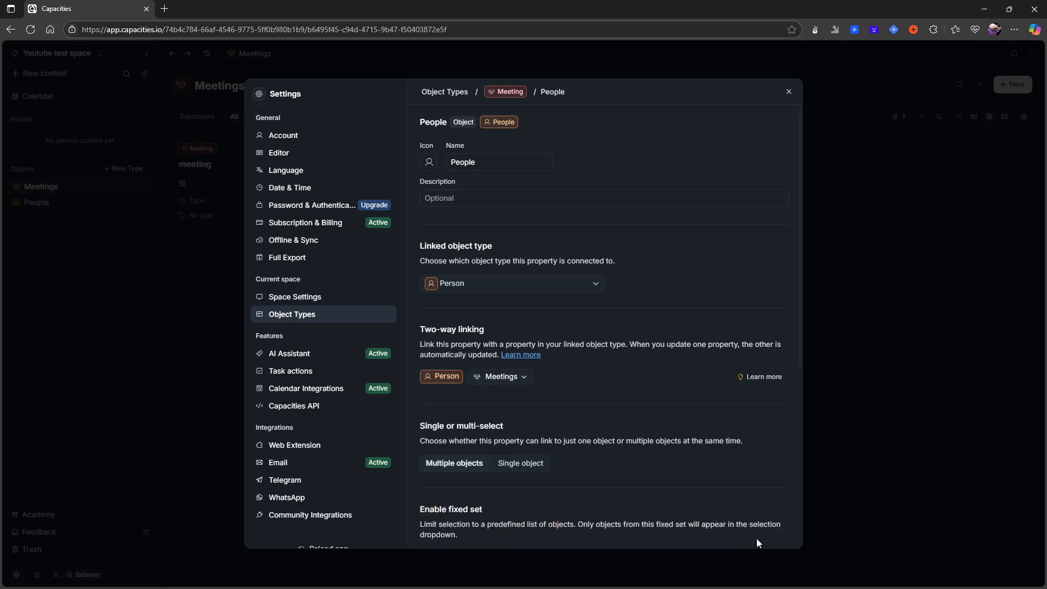
{"action": "left_click", "coordinate": [789, 93]}
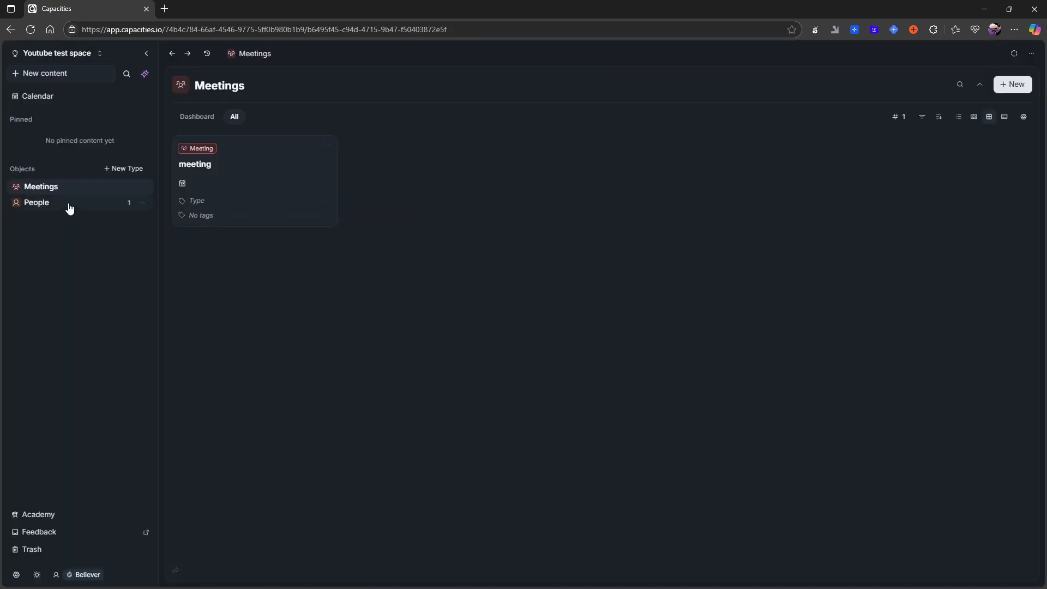
Step: Date the meeting July 28, 2025, 16:25 - 17:25 and assign Test person to its People property
{"action": "left_click", "coordinate": [212, 183]}
{"action": "left_click", "coordinate": [260, 152]}
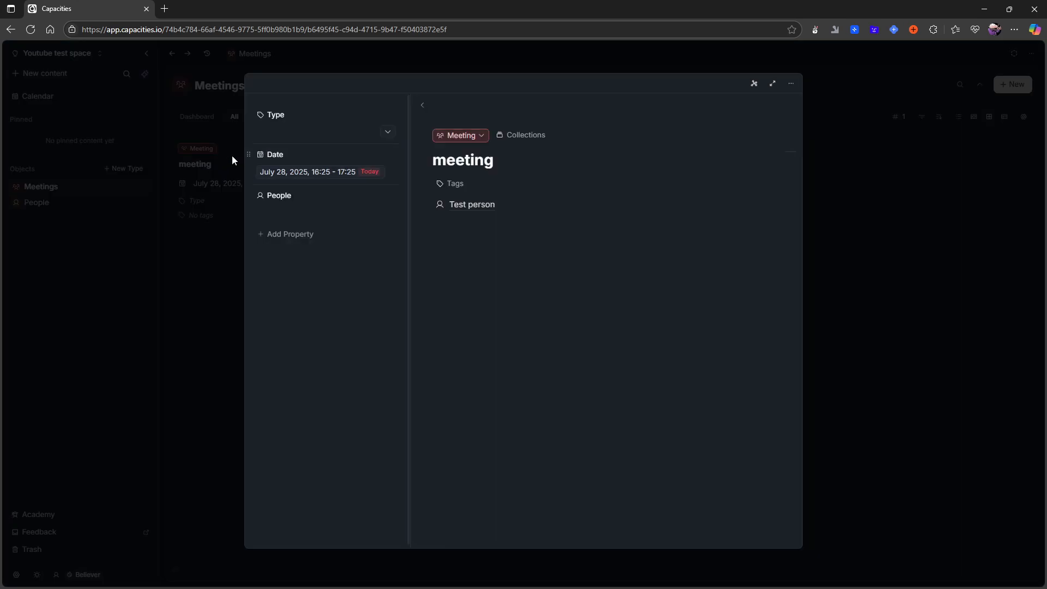
{"action": "left_click", "coordinate": [296, 212]}
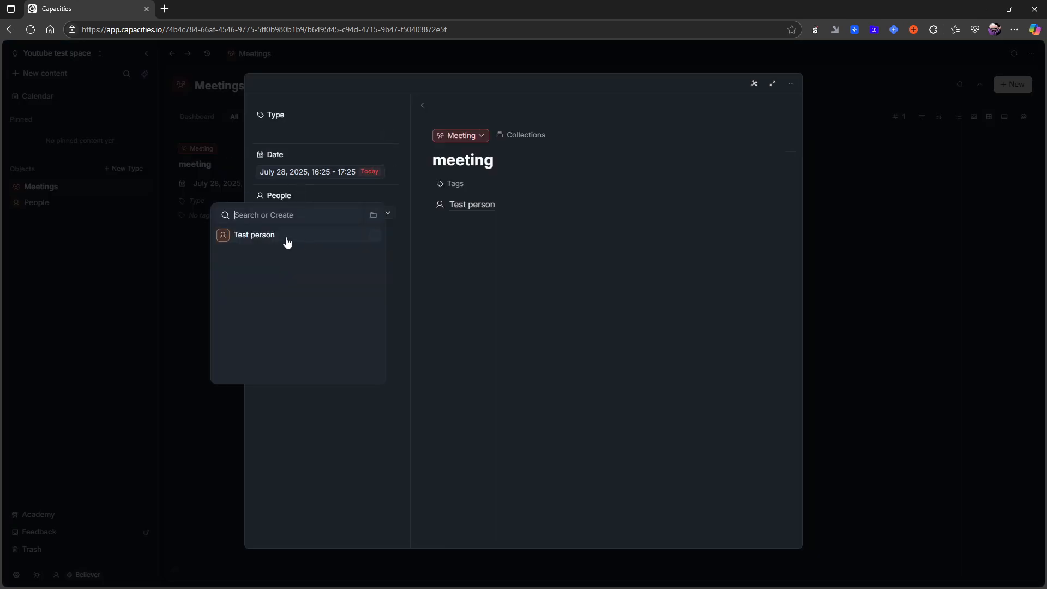
{"action": "left_click", "coordinate": [909, 284]}
Step: Open Test person among the People objects and examine its linked meeting and the expanded backlink details
{"action": "left_click", "coordinate": [61, 203]}
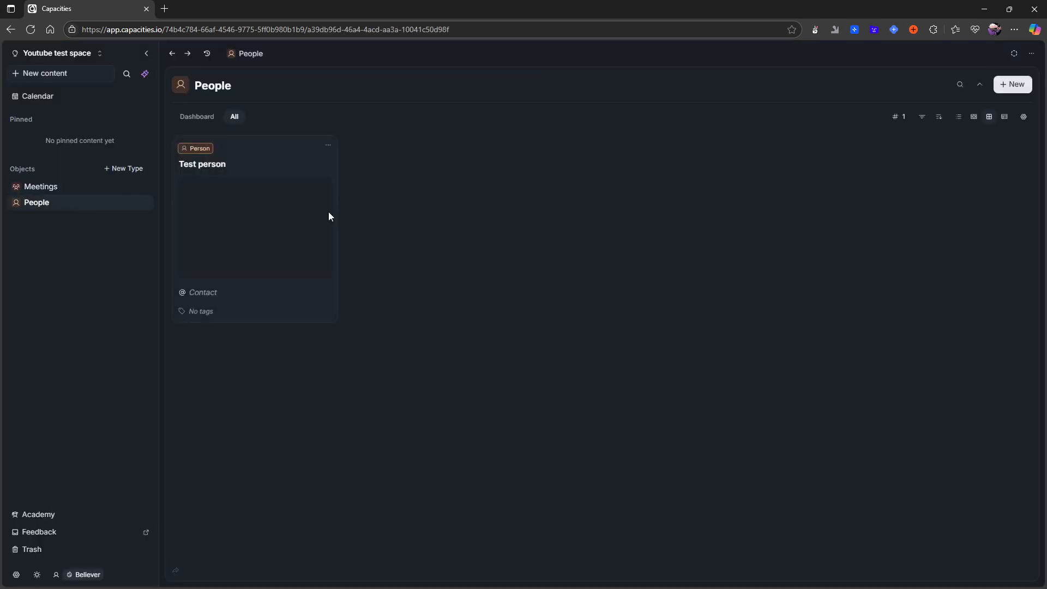
{"action": "left_click", "coordinate": [287, 220]}
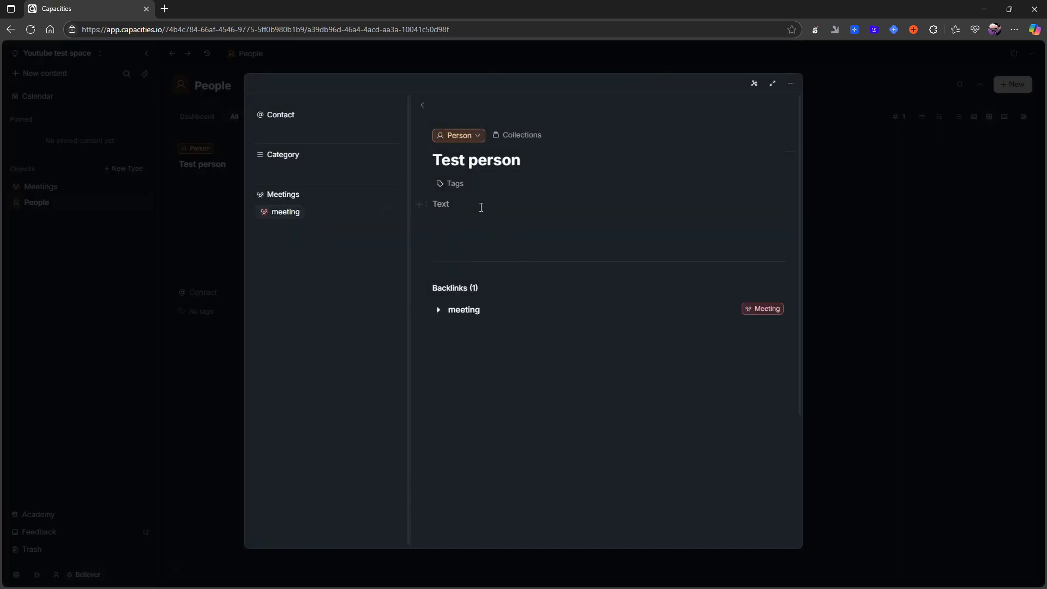
{"action": "left_click", "coordinate": [438, 310]}
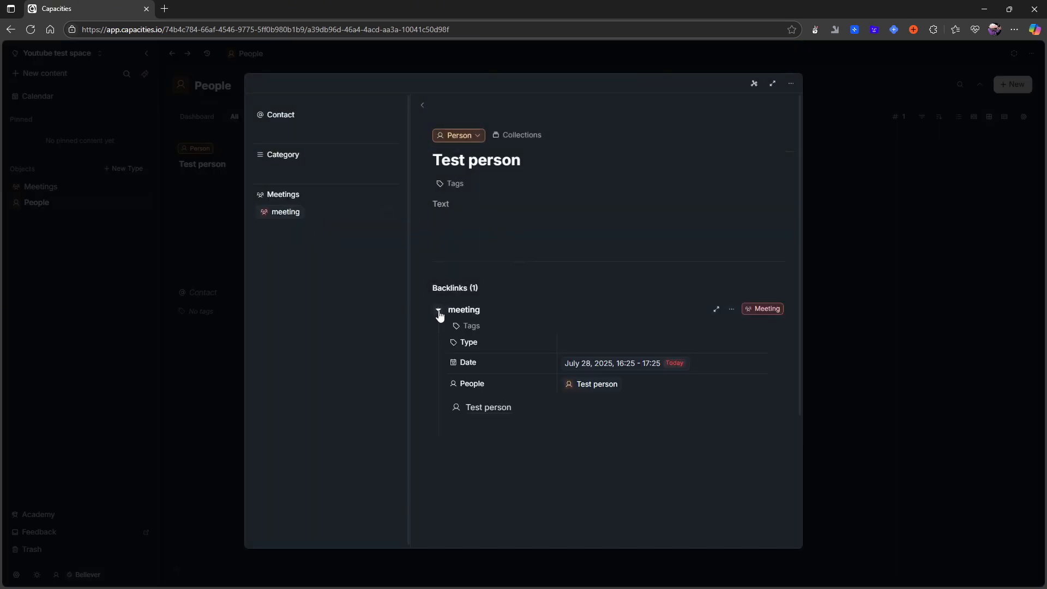
{"action": "left_click", "coordinate": [439, 310]}
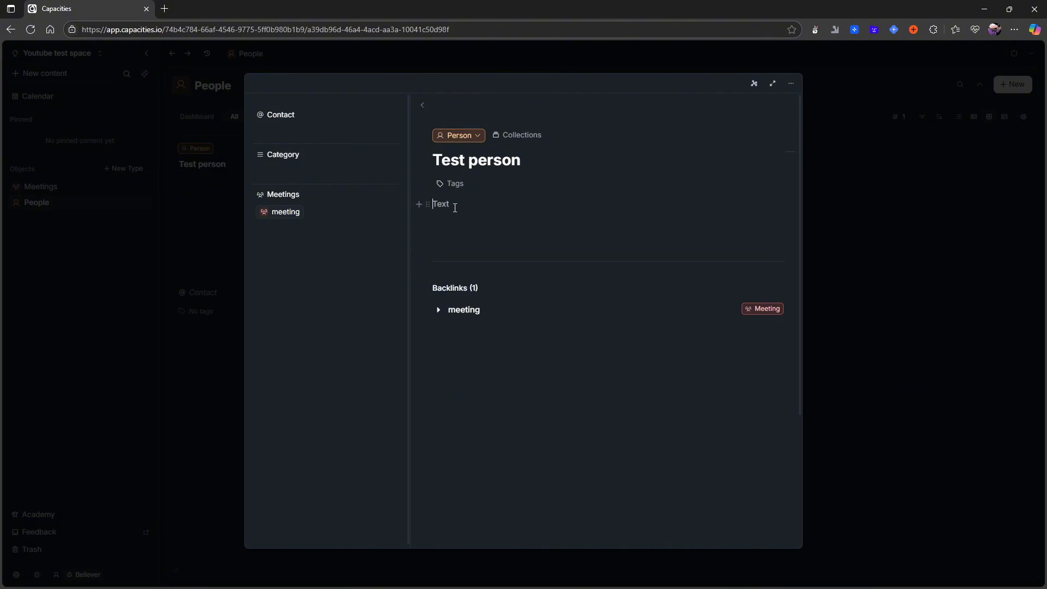
Step: Enter the placeholder text "kfksfjdahfdalfshafhajfdhj" in Test person's notes and close the object
{"action": "type", "text": "kfksfjdahfdalfshafhajfdhj"}
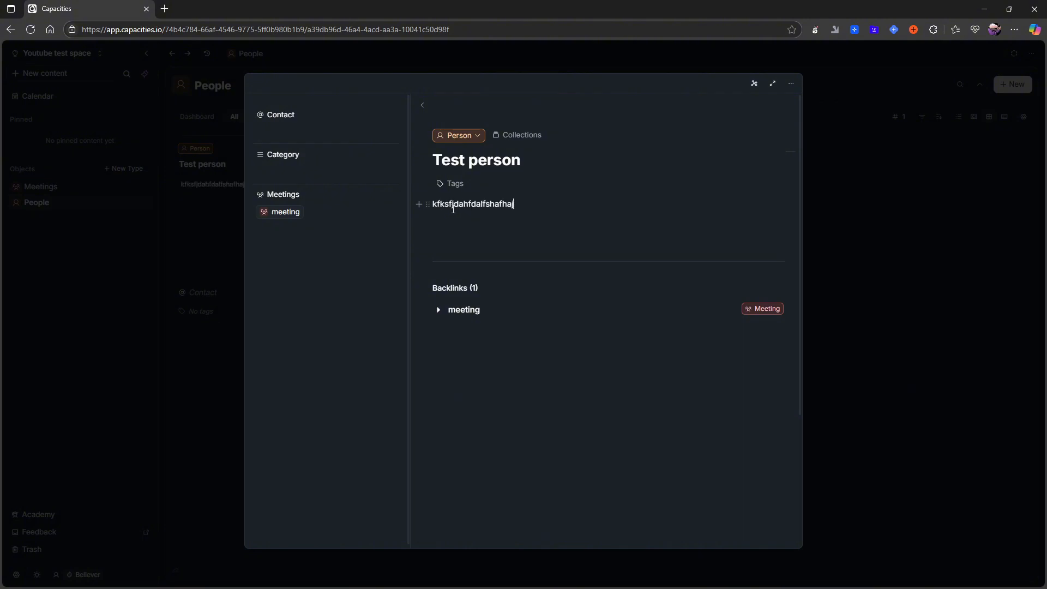
{"action": "mouse_move", "coordinate": [321, 170]}
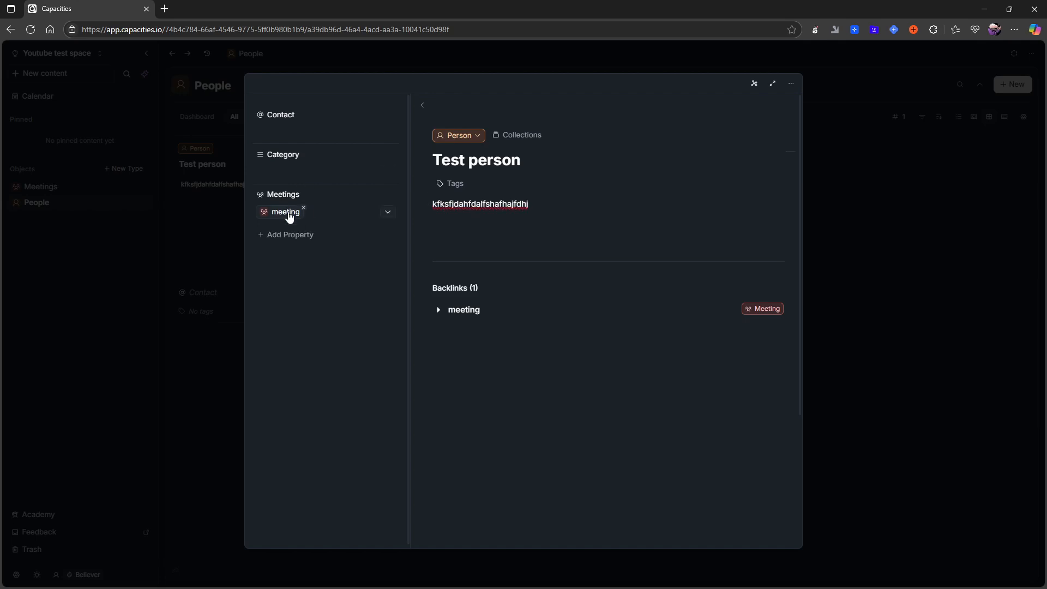
{"action": "left_click", "coordinate": [119, 214]}
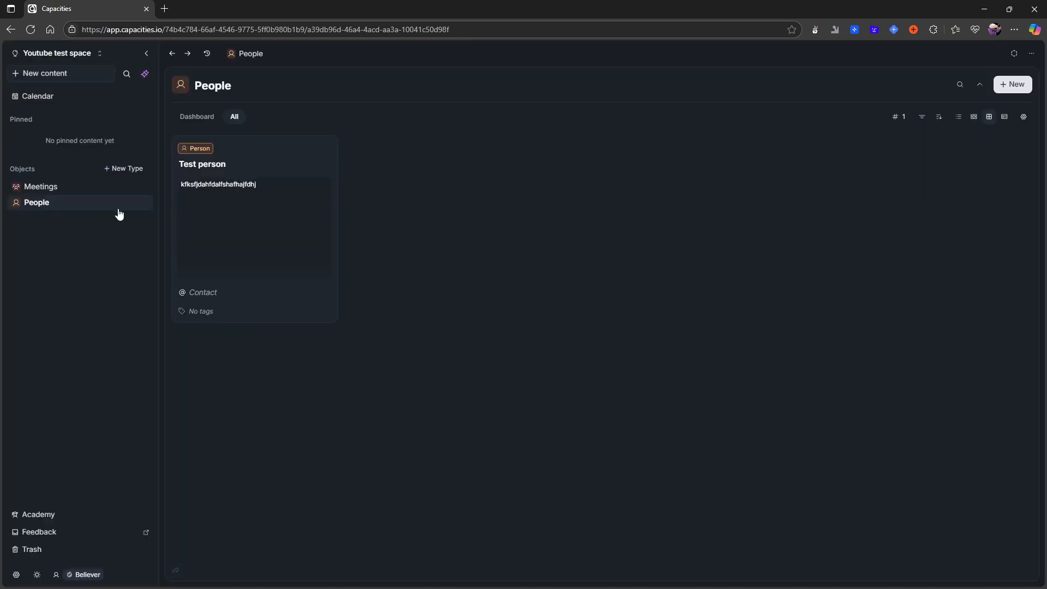
Step: Open the meeting from the Meetings objects and check its People property and the Test person link in its notes
{"action": "left_click", "coordinate": [60, 187]}
{"action": "left_click", "coordinate": [215, 200]}
{"action": "left_click", "coordinate": [247, 155]}
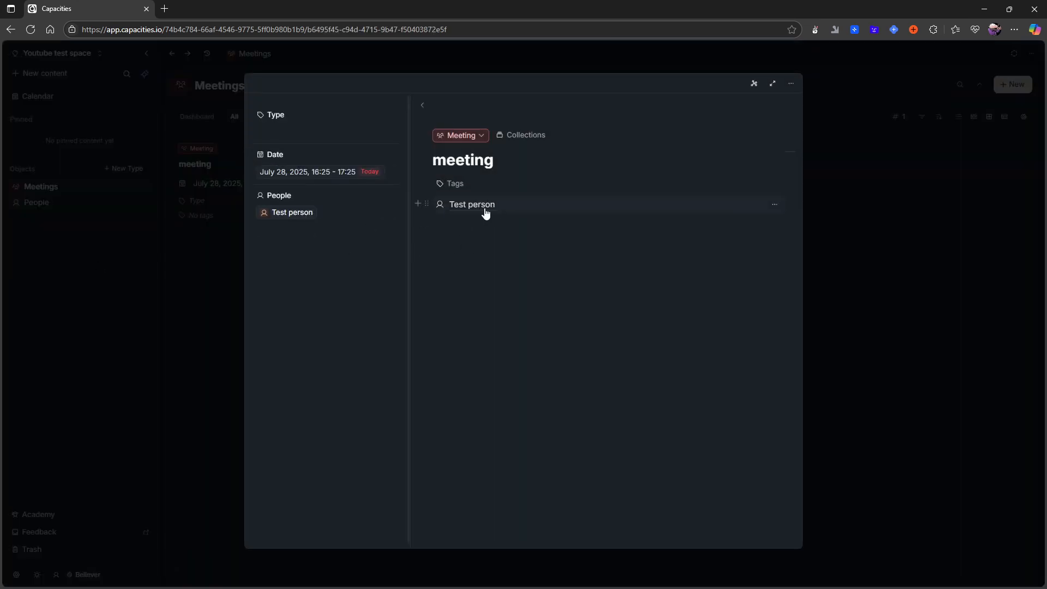
{"action": "left_click", "coordinate": [96, 265]}
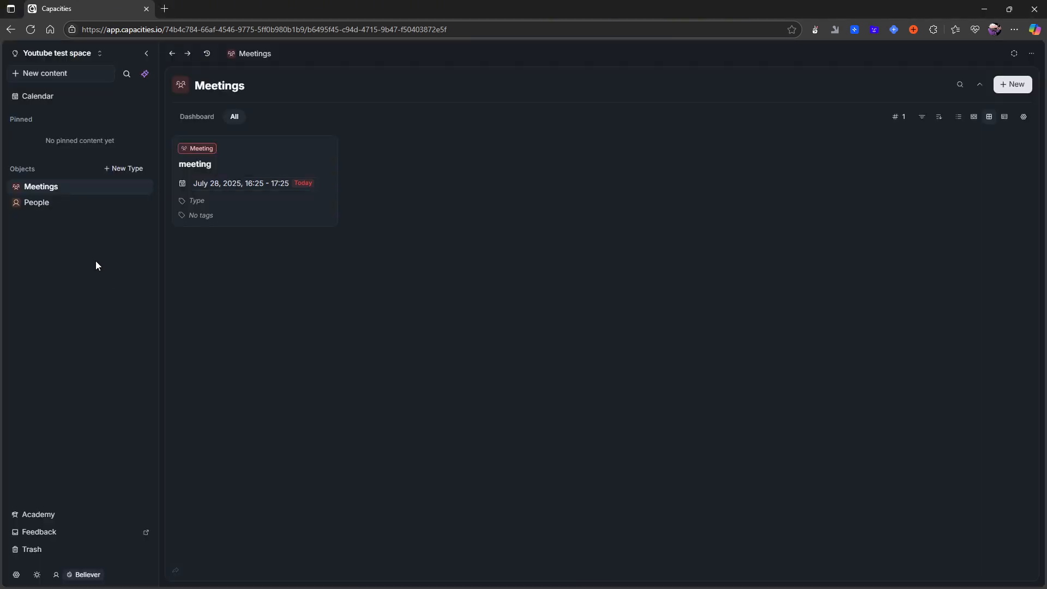
Step: Reopen Test person and delete the placeholder text from its notes
{"action": "left_click", "coordinate": [50, 205]}
{"action": "left_click", "coordinate": [299, 263]}
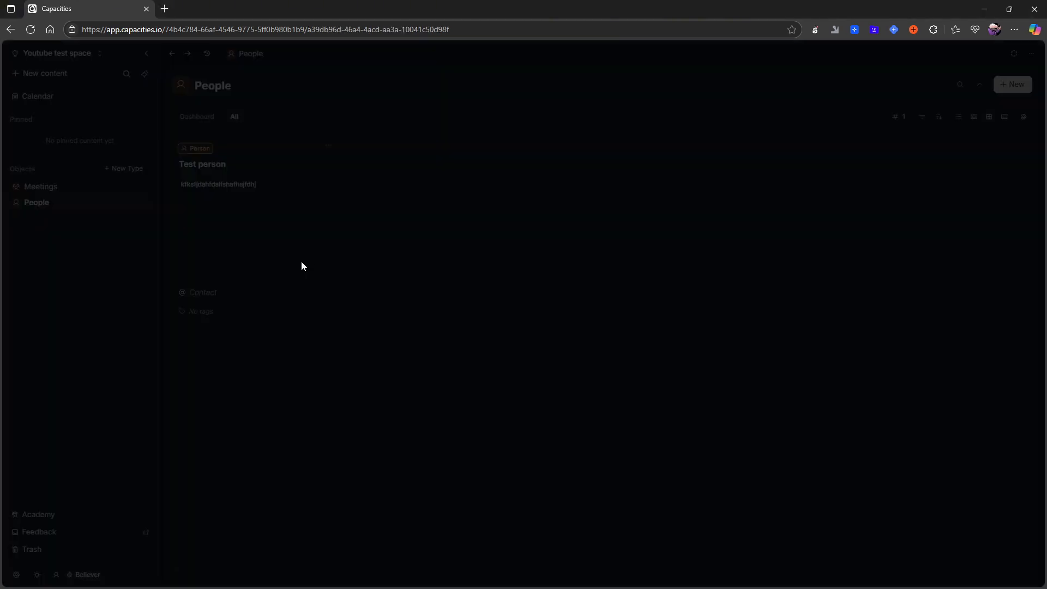
{"action": "left_click_drag", "start_coordinate": [549, 203], "coordinate": [431, 205]}
{"action": "key", "text": "BackSpace"}
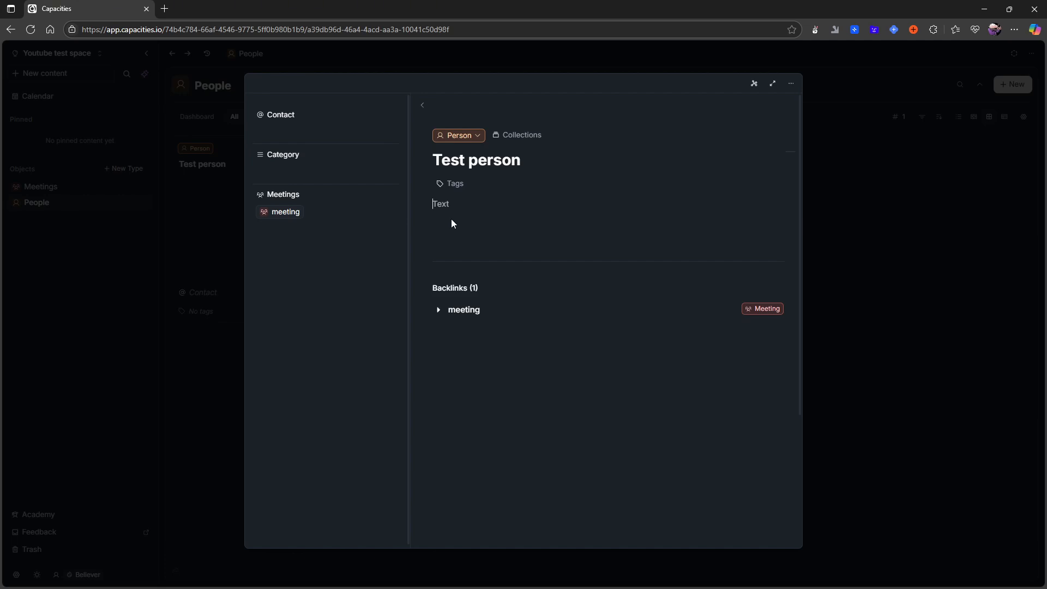
Step: Insert a query block in Test person's notes and title it "Meetings"
{"action": "type", "text": "/"}
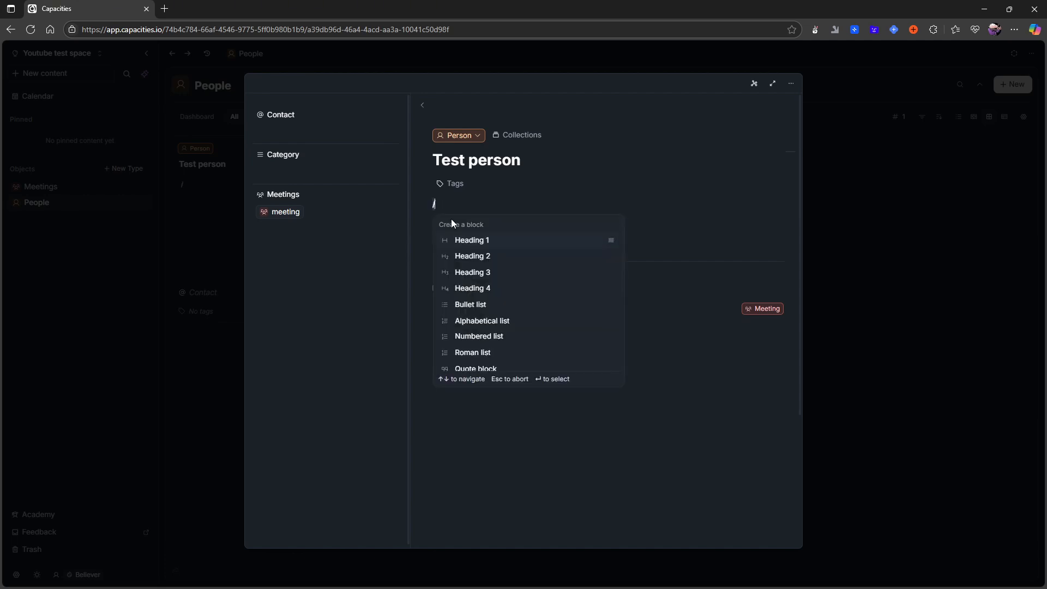
{"action": "type", "text": "que"}
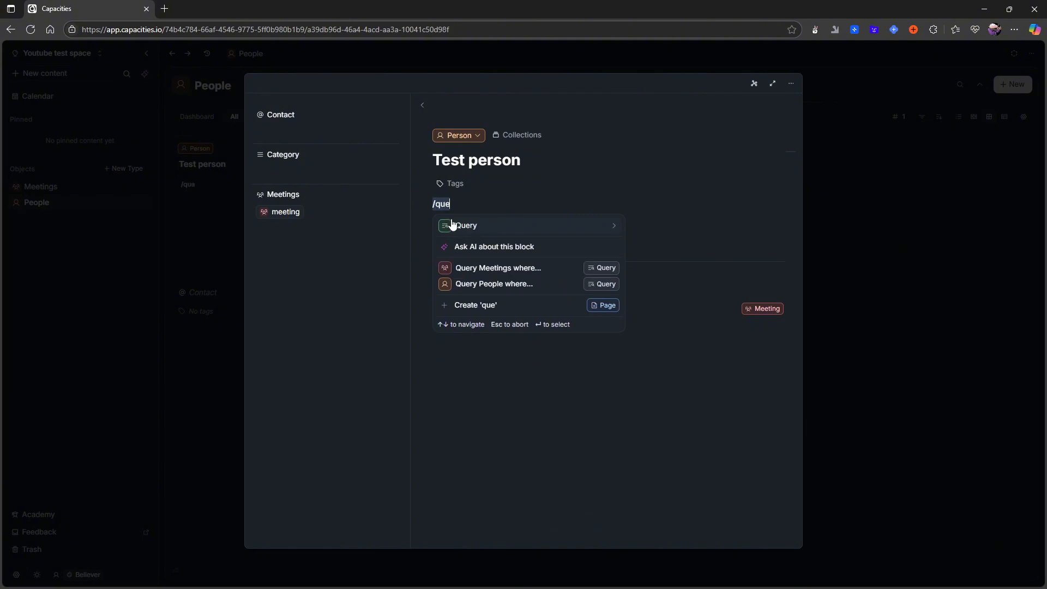
{"action": "left_click", "coordinate": [452, 225]}
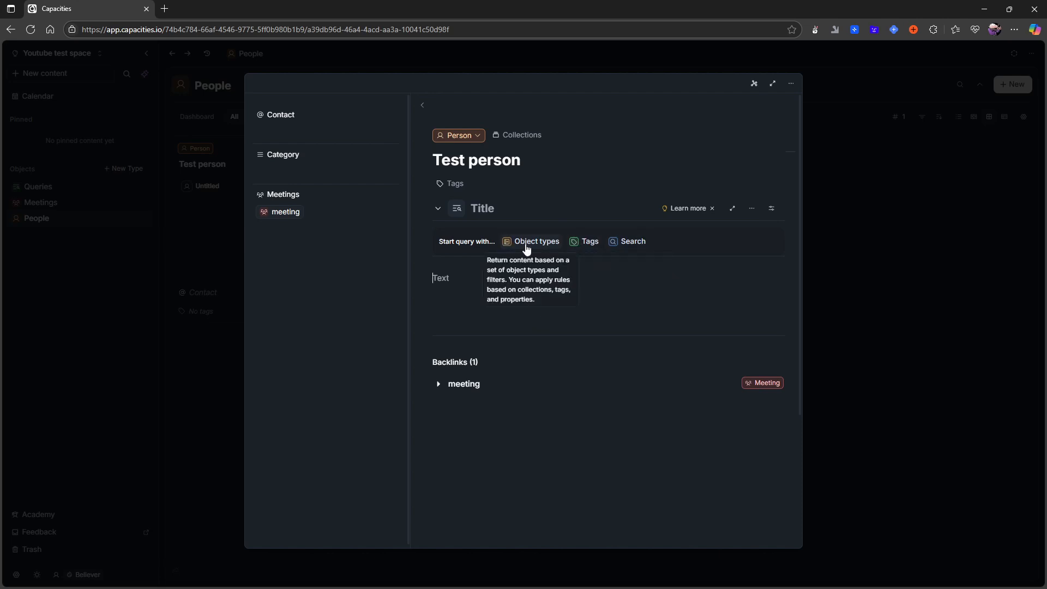
{"action": "left_click", "coordinate": [490, 210]}
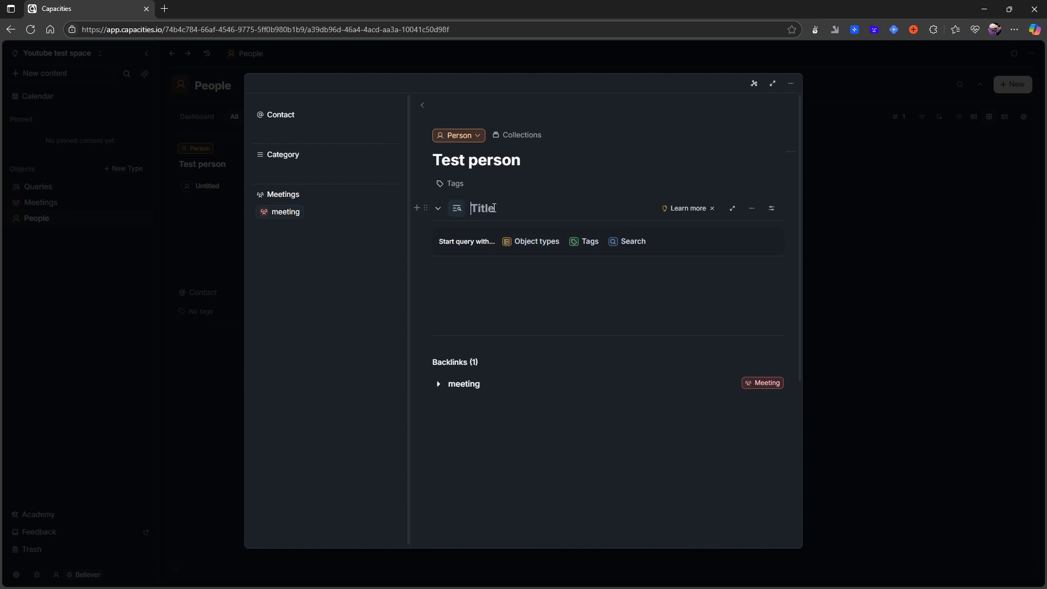
{"action": "type", "text": "Meetings"}
Step: Make the Meetings query in Test person's notes an object type query that returns all Meetings
{"action": "left_click", "coordinate": [538, 243]}
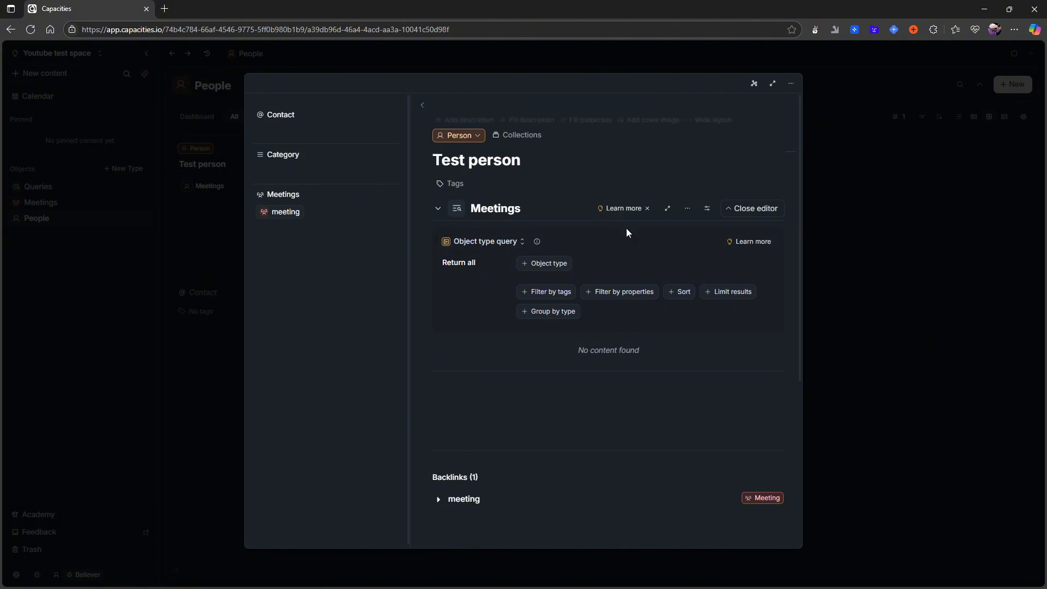
{"action": "left_click", "coordinate": [553, 268]}
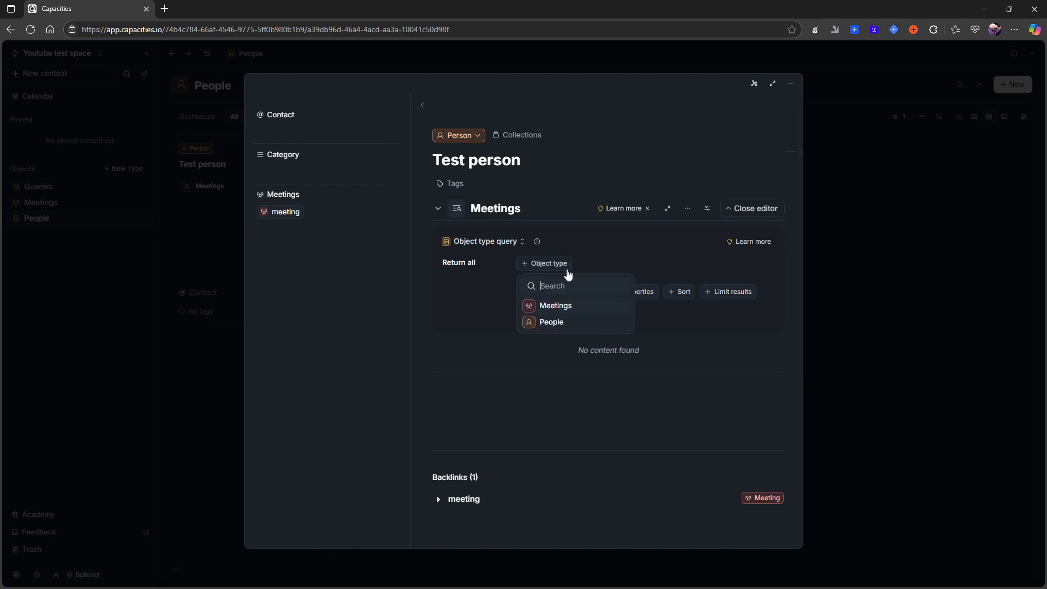
{"action": "left_click", "coordinate": [589, 250]}
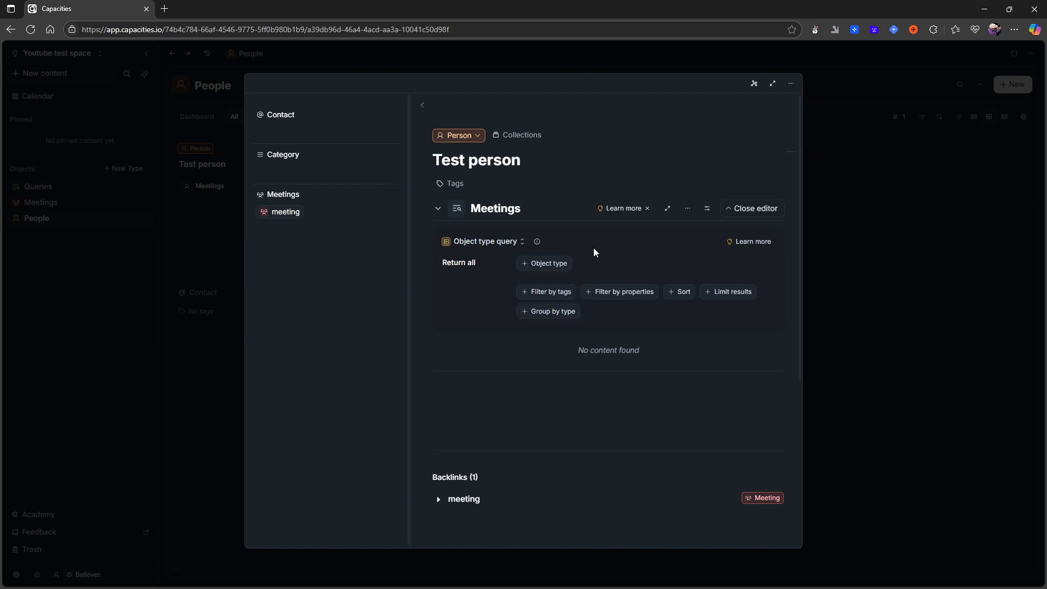
{"action": "left_click", "coordinate": [558, 267]}
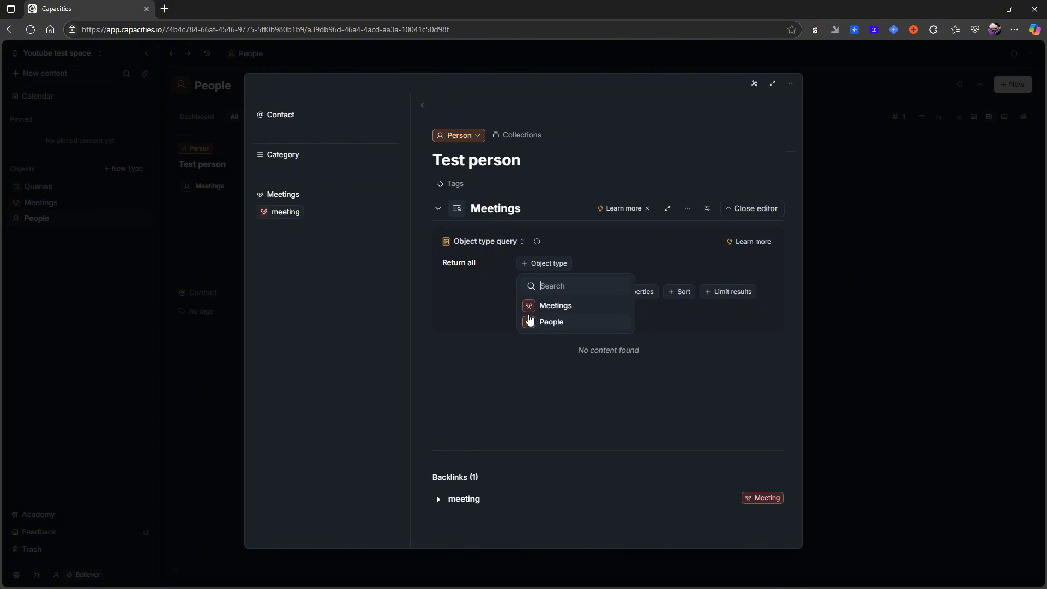
{"action": "left_click", "coordinate": [557, 306]}
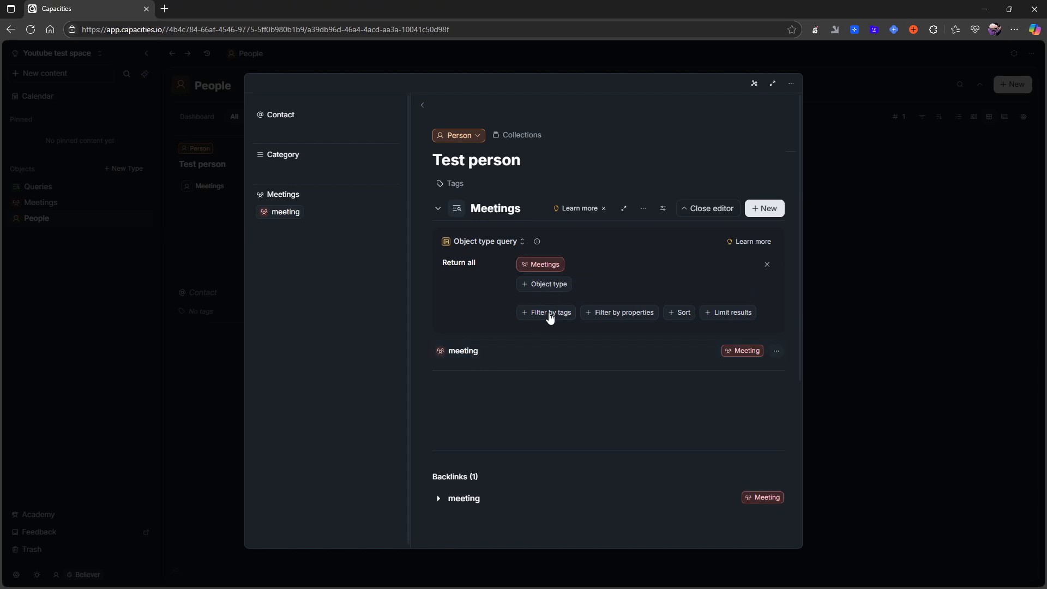
Step: Add a property filter on People to the Meetings query and leave its condition at "is not empty"
{"action": "left_click", "coordinate": [603, 312]}
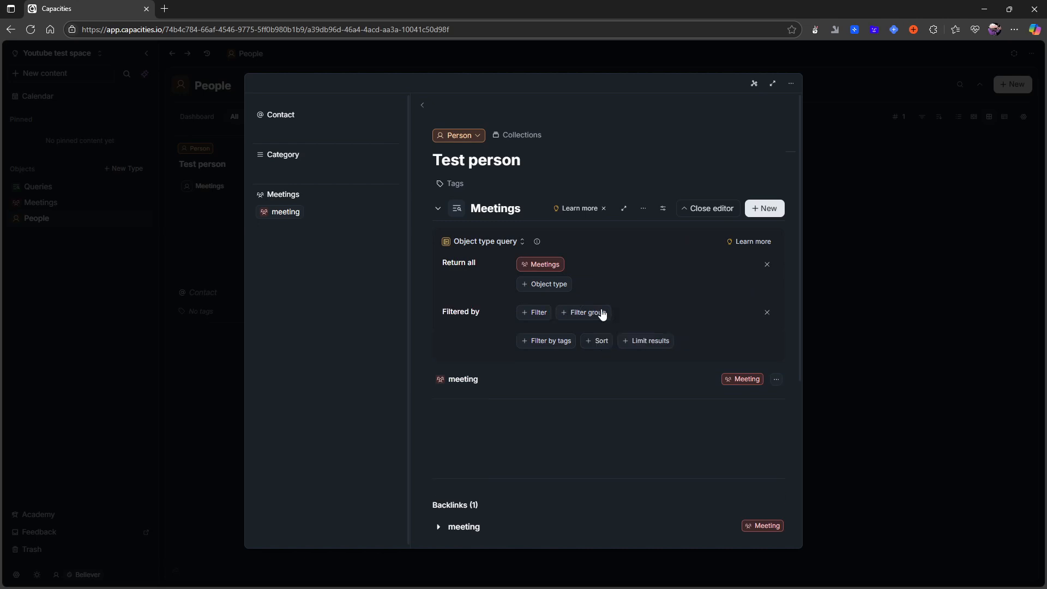
{"action": "left_click", "coordinate": [536, 318]}
{"action": "left_click", "coordinate": [545, 322]}
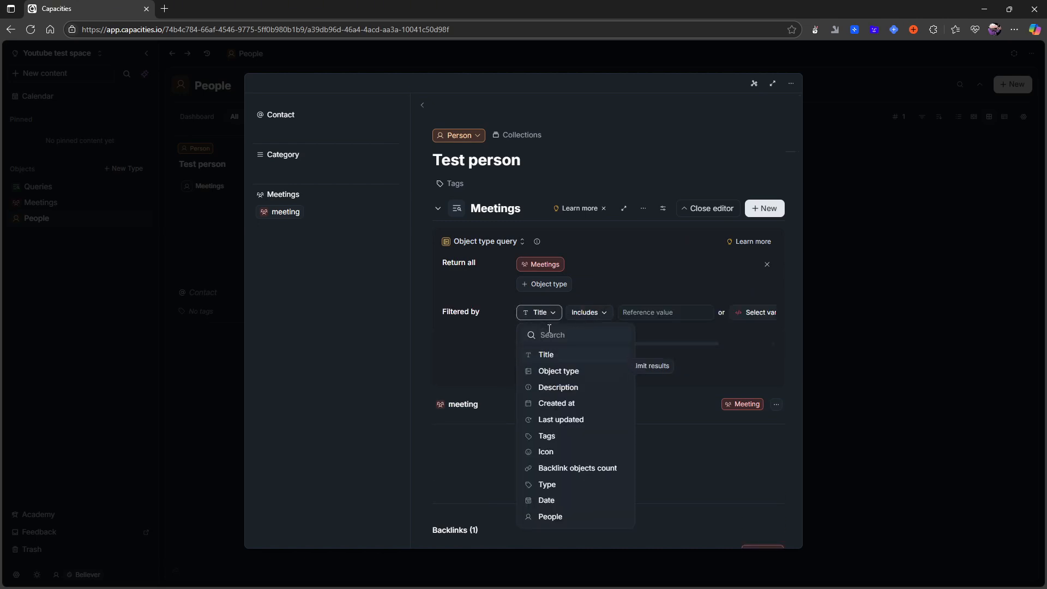
{"action": "left_click", "coordinate": [551, 516]}
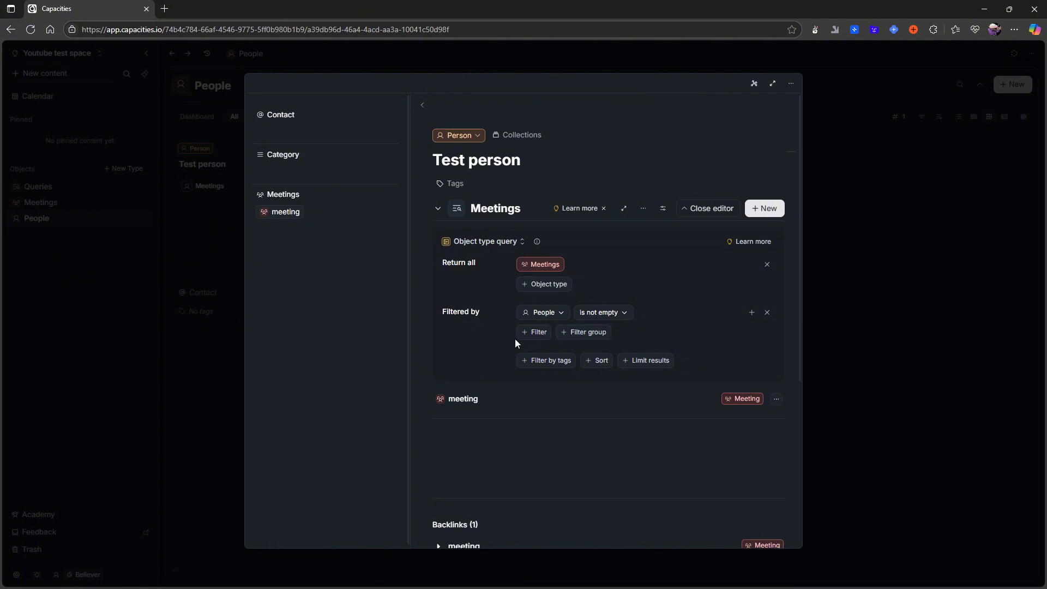
Step: Close Test person, open the meeting from the Meetings objects to check it, and close it again
{"action": "left_click", "coordinate": [41, 253]}
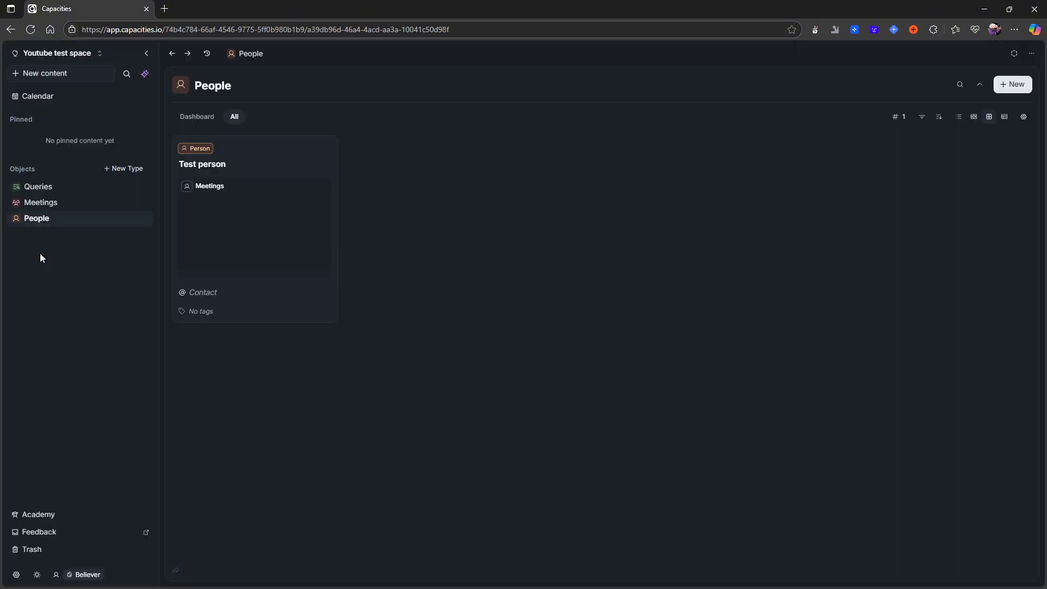
{"action": "left_click", "coordinate": [33, 202]}
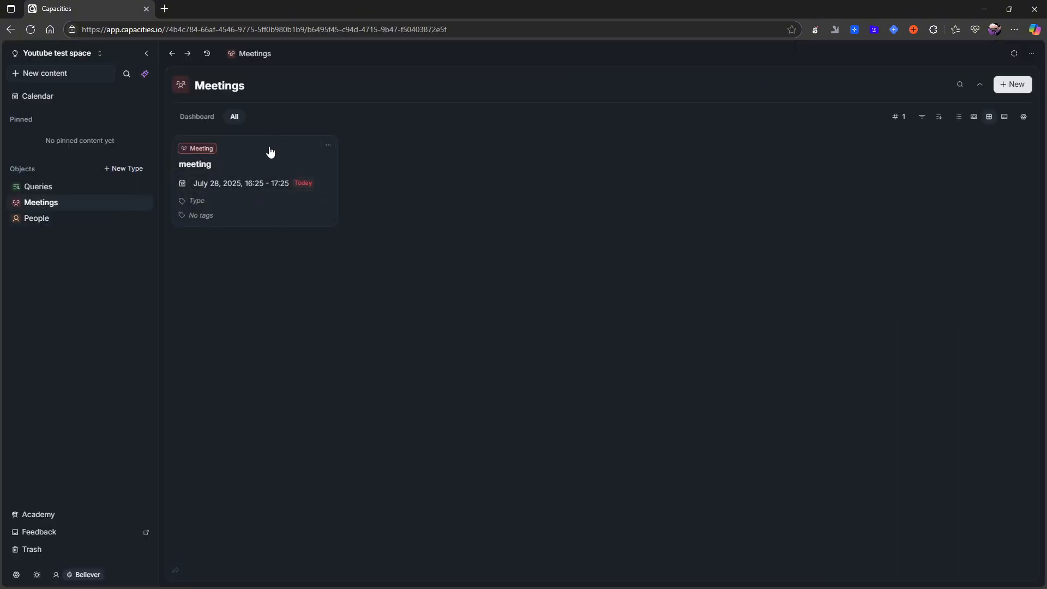
{"action": "left_click", "coordinate": [269, 150]}
{"action": "left_click", "coordinate": [109, 248]}
Step: Reopen Test person and change the Meetings query's People filter to "includes" with the variable "This object"
{"action": "left_click", "coordinate": [81, 220]}
{"action": "left_click", "coordinate": [295, 220]}
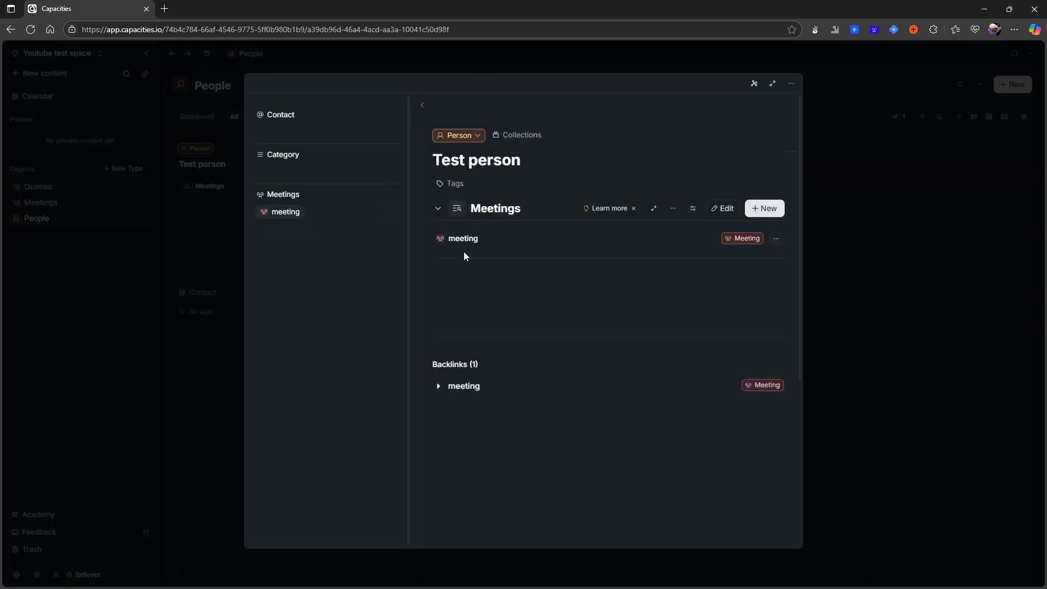
{"action": "left_click", "coordinate": [724, 208]}
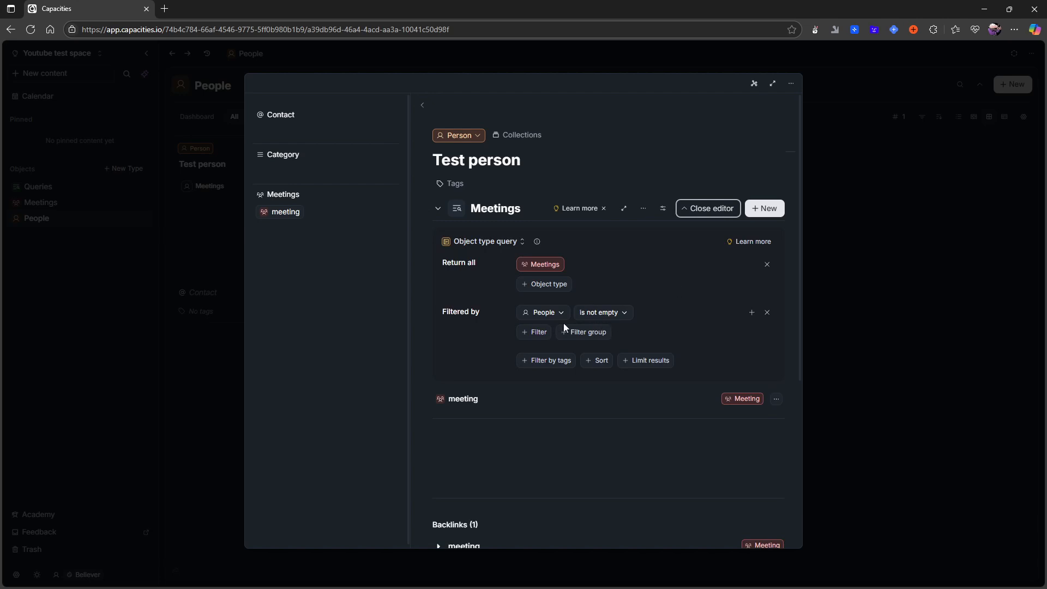
{"action": "left_click", "coordinate": [610, 316]}
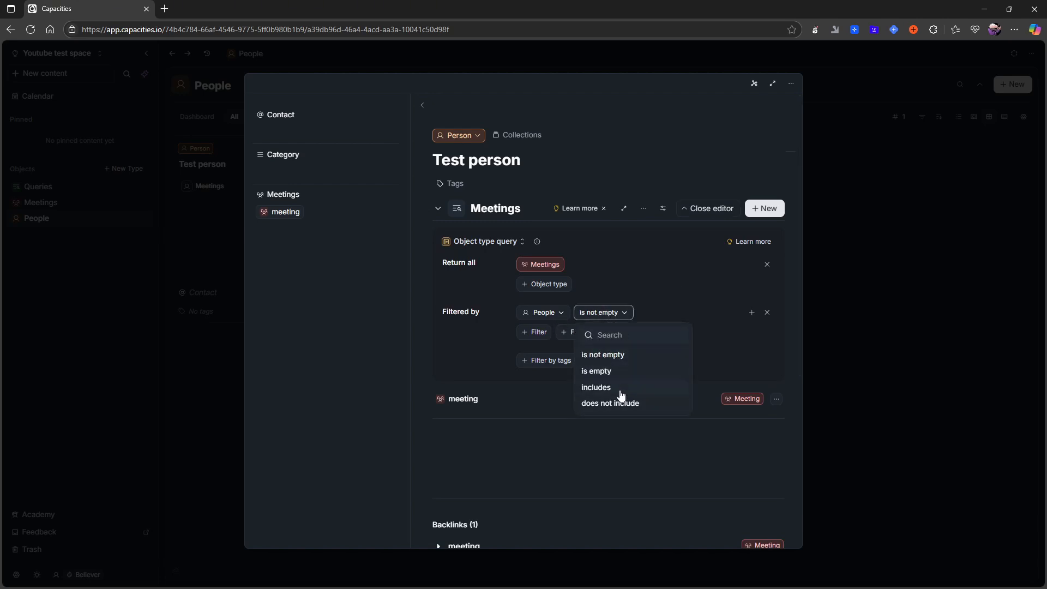
{"action": "left_click", "coordinate": [596, 387]}
{"action": "left_click", "coordinate": [695, 313]}
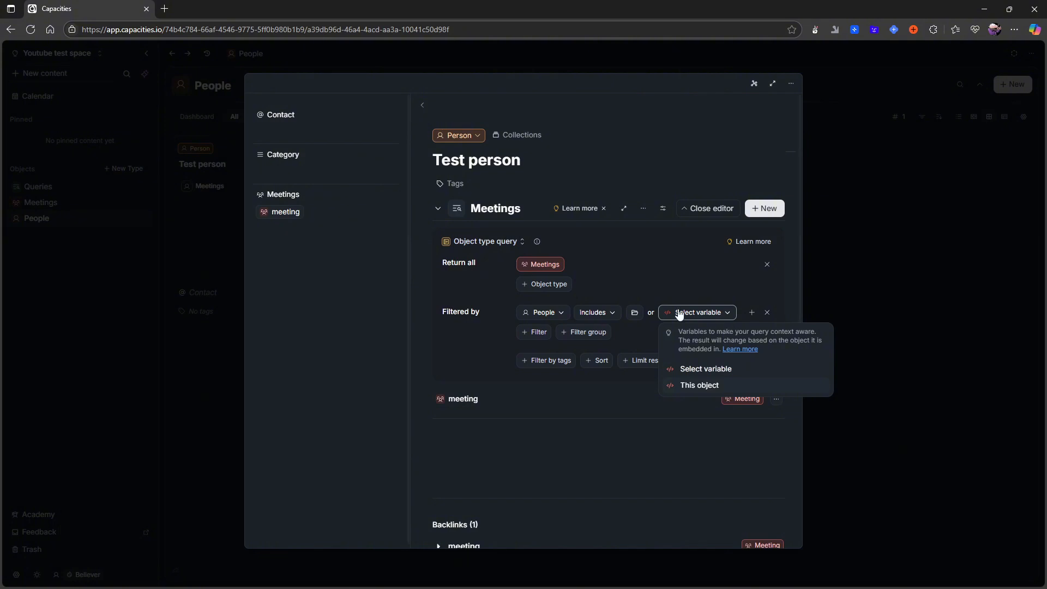
{"action": "left_click", "coordinate": [701, 389]}
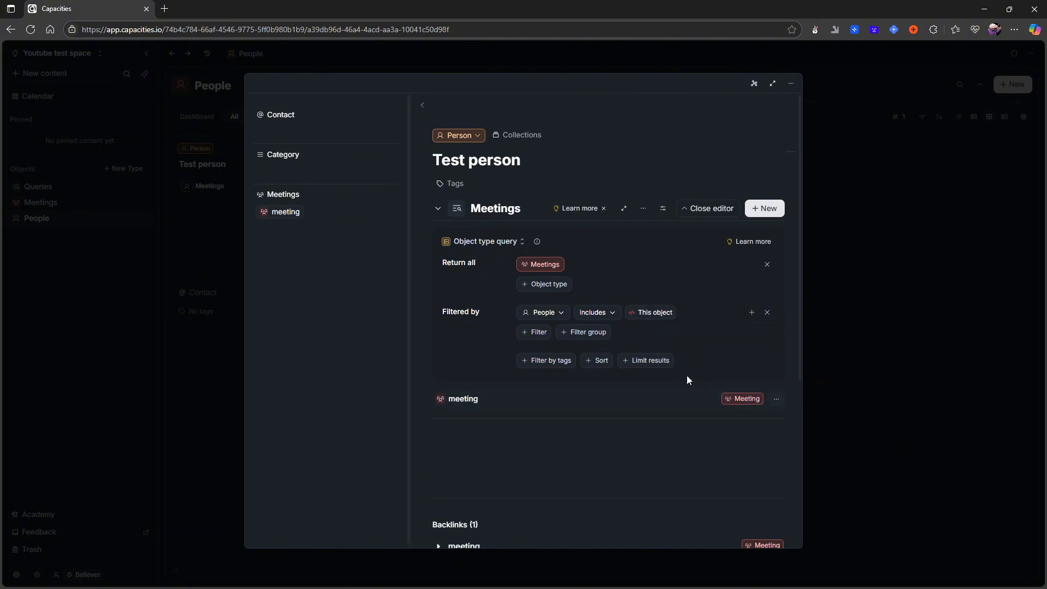
Step: Close the Meetings query's editor, check the meeting listed in its results, and close the object
{"action": "left_click", "coordinate": [438, 209]}
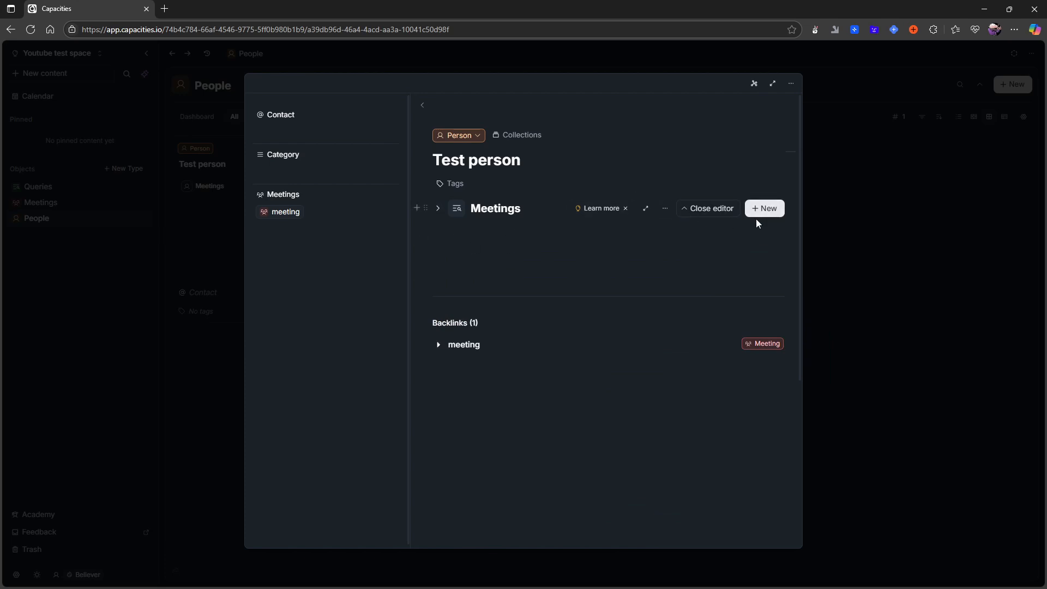
{"action": "left_click", "coordinate": [718, 216]}
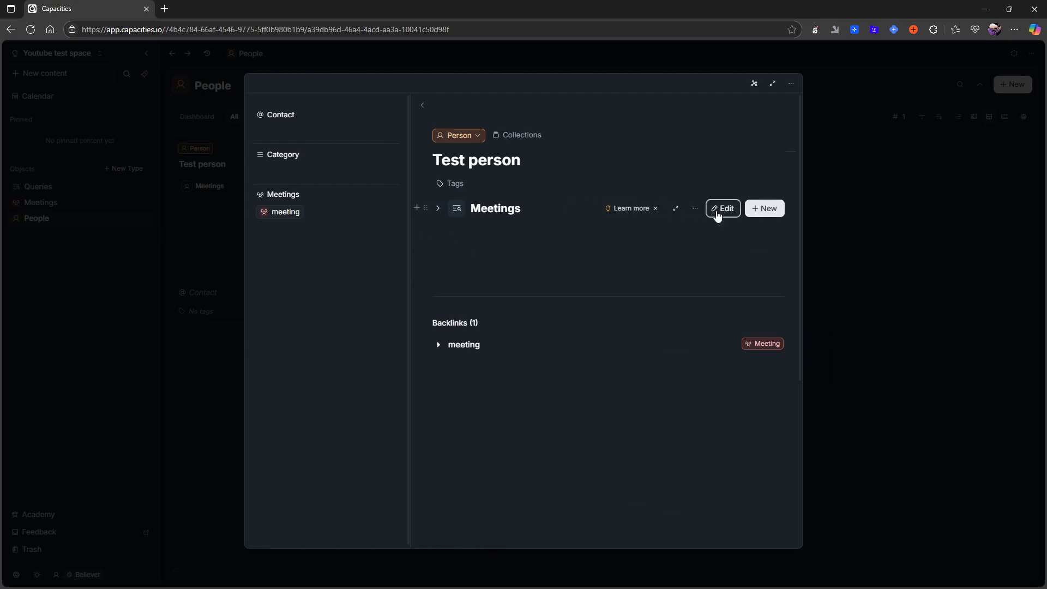
{"action": "left_click", "coordinate": [438, 210]}
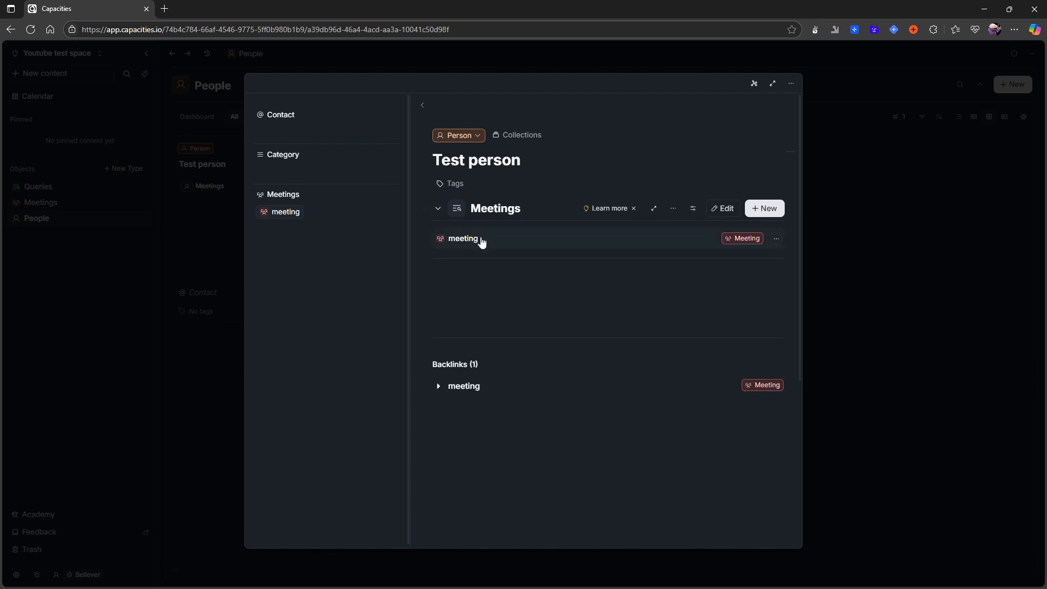
{"action": "left_click", "coordinate": [473, 242]}
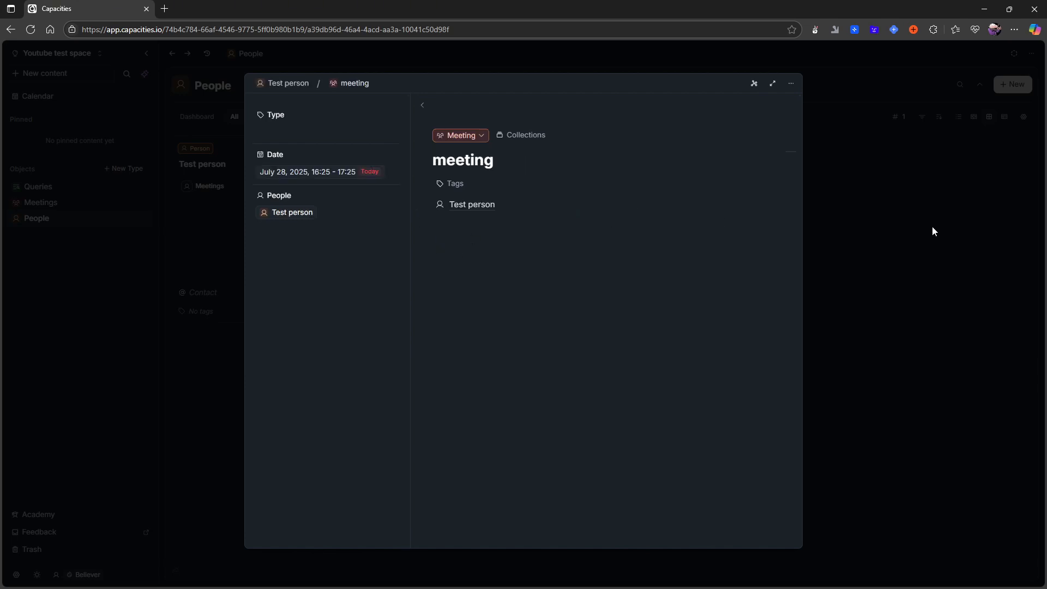
{"action": "left_click", "coordinate": [905, 238]}
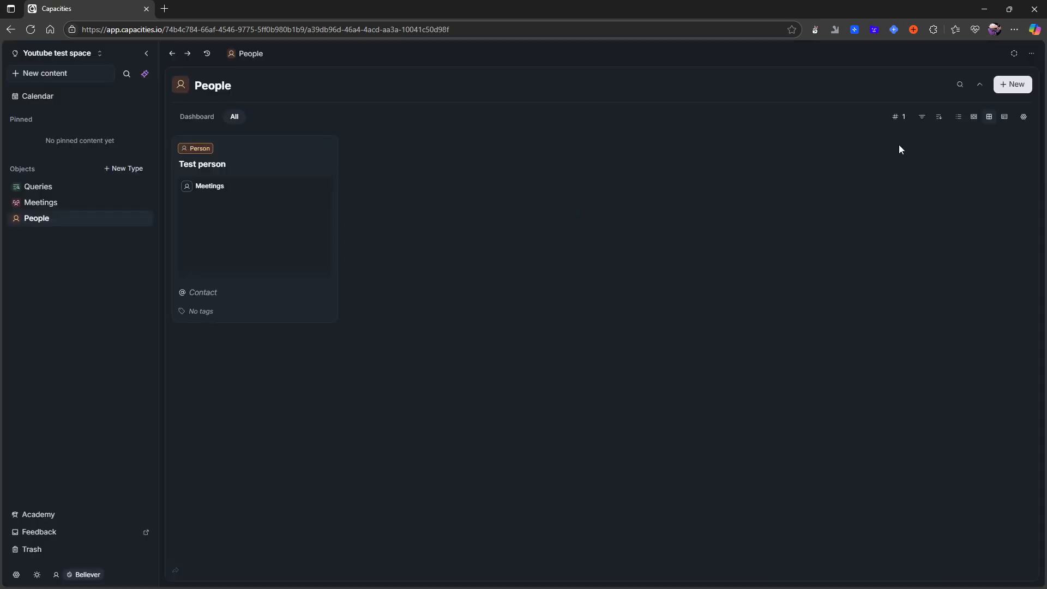
Step: Create a new person titled "Test person 2" and embed the existing Meetings query in its notes
{"action": "left_click", "coordinate": [1015, 85]}
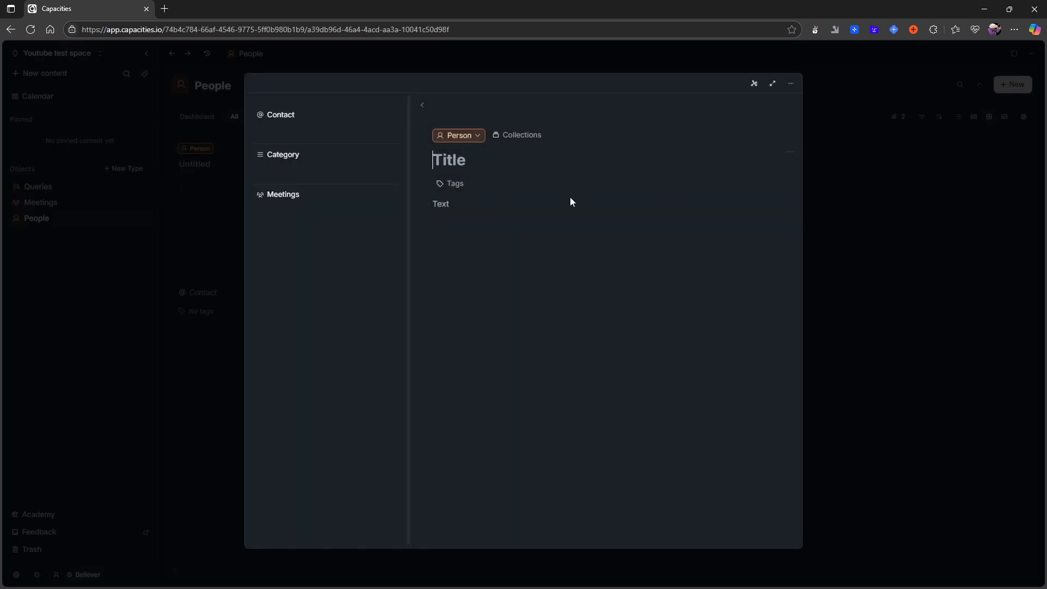
{"action": "type", "text": "Test person 2"}
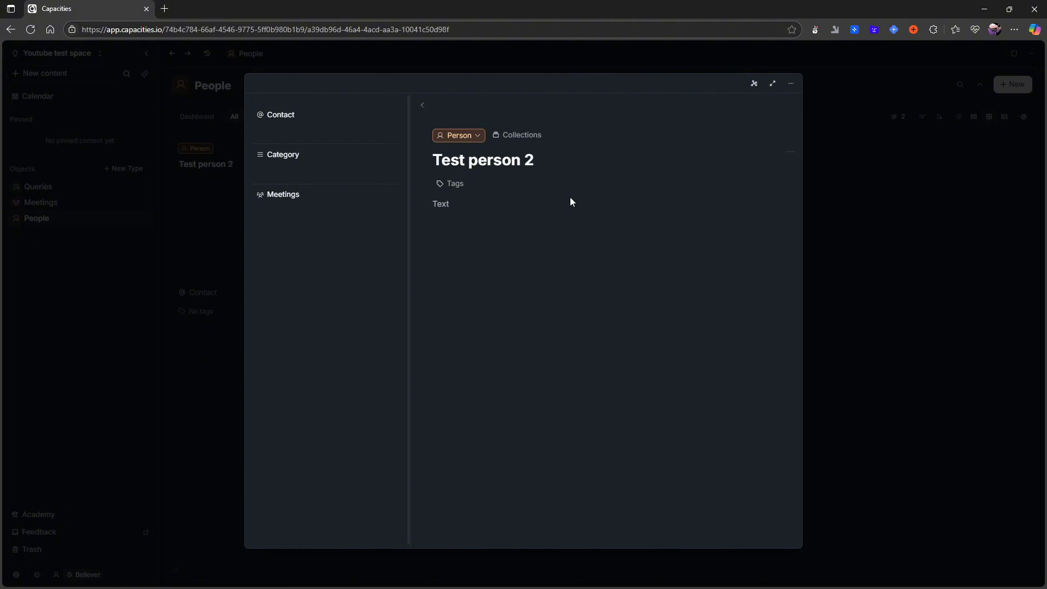
{"action": "type", "text": "@"}
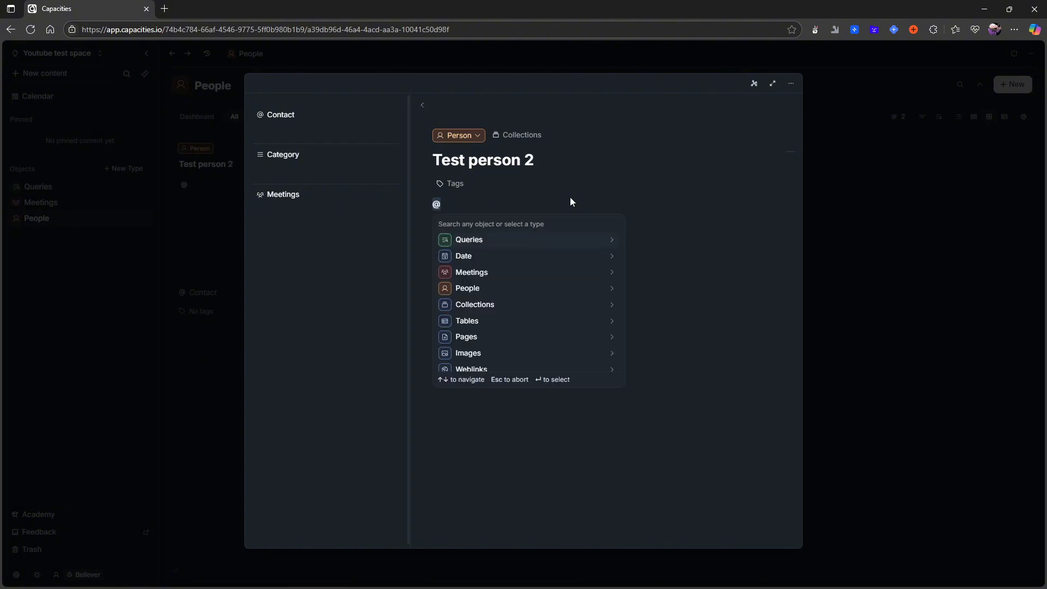
{"action": "key", "text": "Return"}
{"action": "key", "text": "Return"}
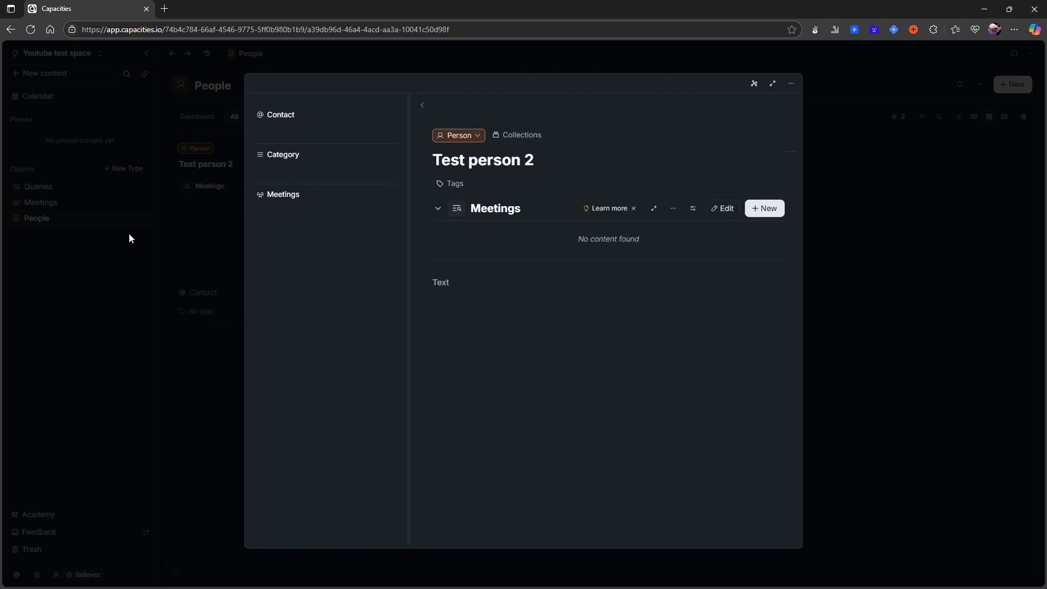
Step: Open Test person 2 and Test person in turn and compare what the Meetings query lists on each
{"action": "left_click", "coordinate": [168, 375]}
{"action": "left_click", "coordinate": [236, 257]}
{"action": "left_click", "coordinate": [438, 208]}
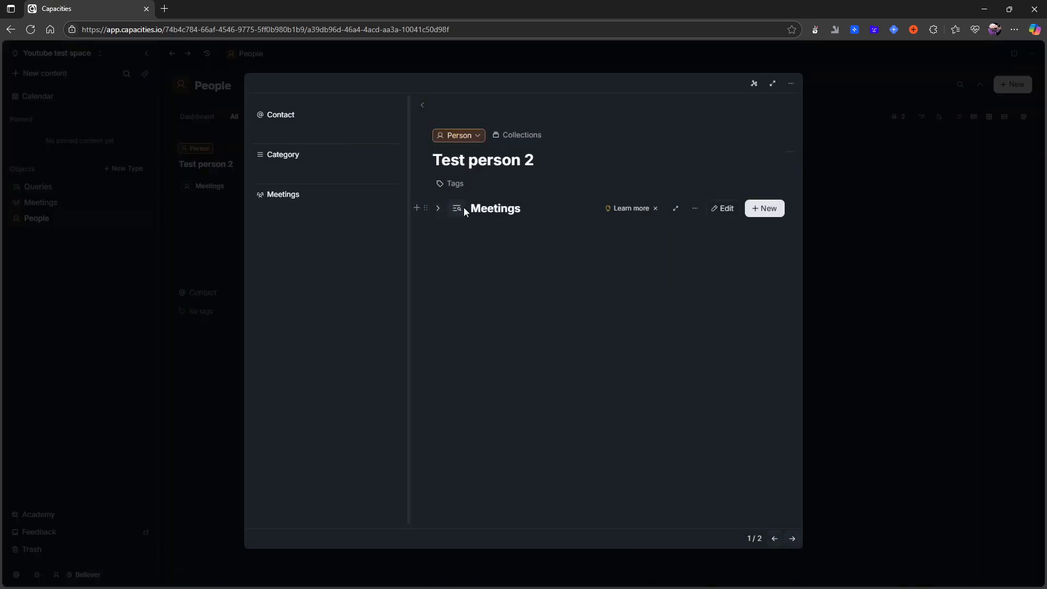
{"action": "left_click", "coordinate": [886, 285]}
{"action": "left_click", "coordinate": [503, 260]}
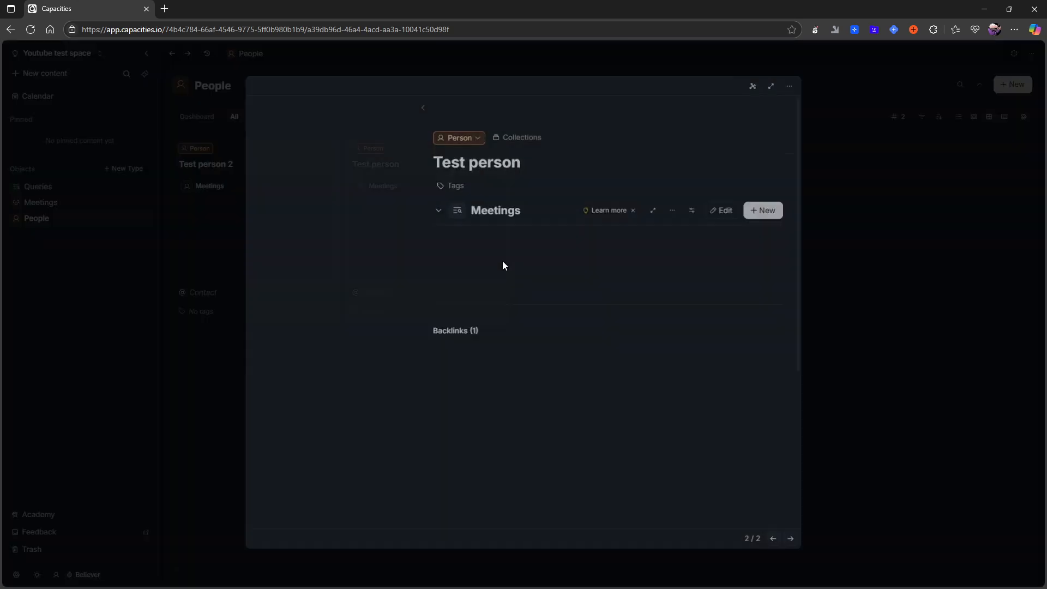
{"action": "left_click", "coordinate": [438, 208]}
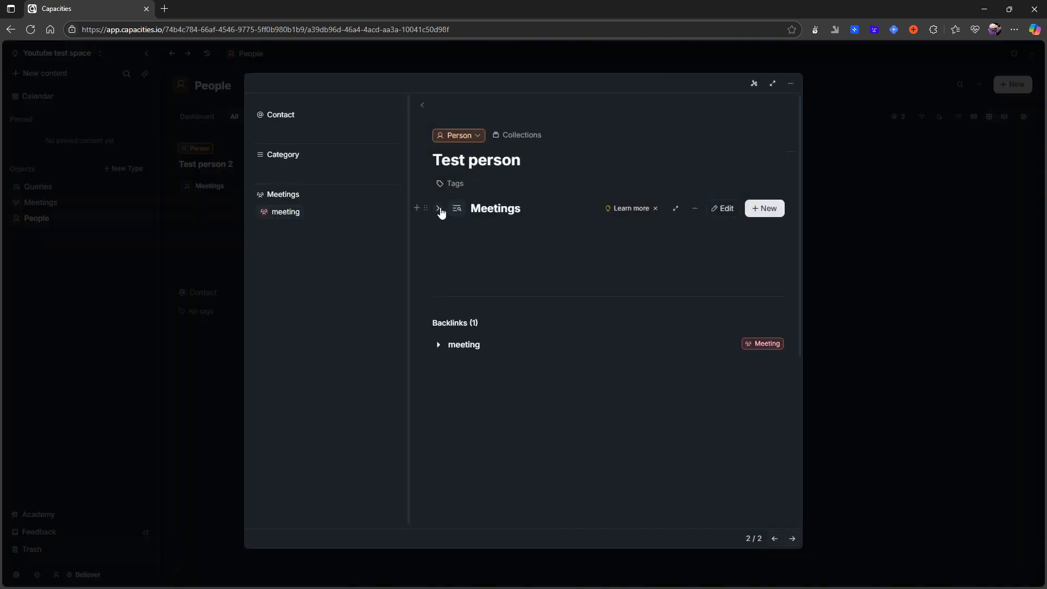
{"action": "left_click", "coordinate": [438, 208]}
{"action": "left_click", "coordinate": [899, 256]}
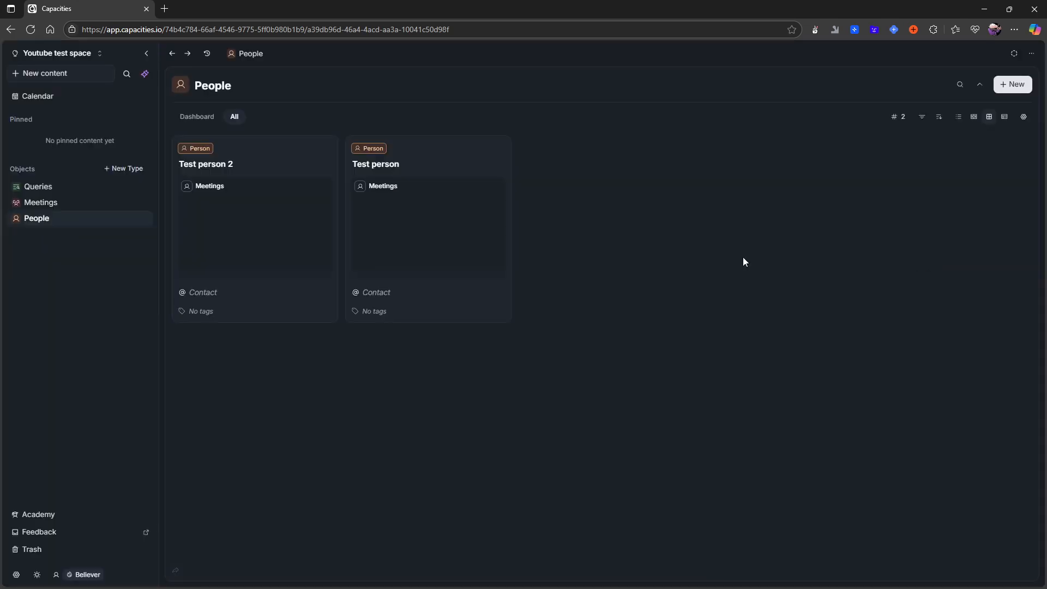
Step: Expand the Meetings query on Test person 2 and check its results against Test person's once more
{"action": "left_click", "coordinate": [206, 219]}
{"action": "left_click", "coordinate": [438, 209]}
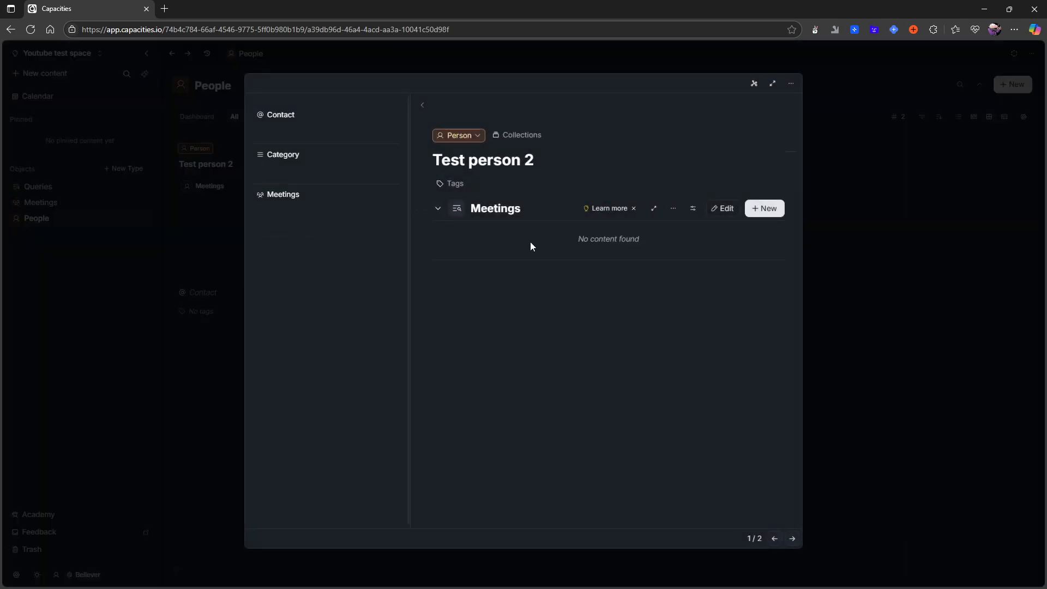
{"action": "left_click", "coordinate": [885, 310]}
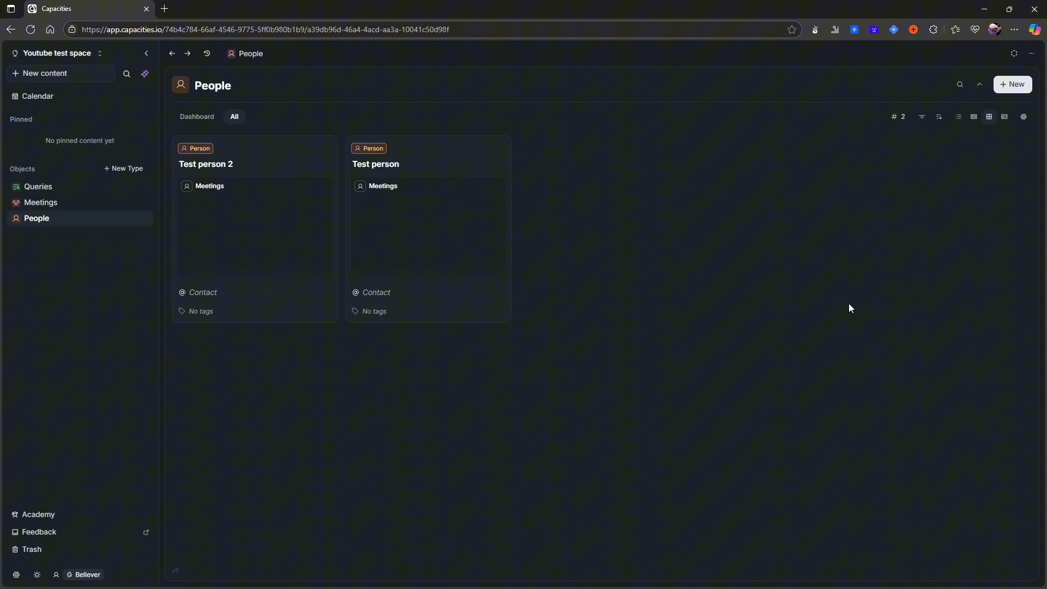
{"action": "left_click", "coordinate": [435, 257]}
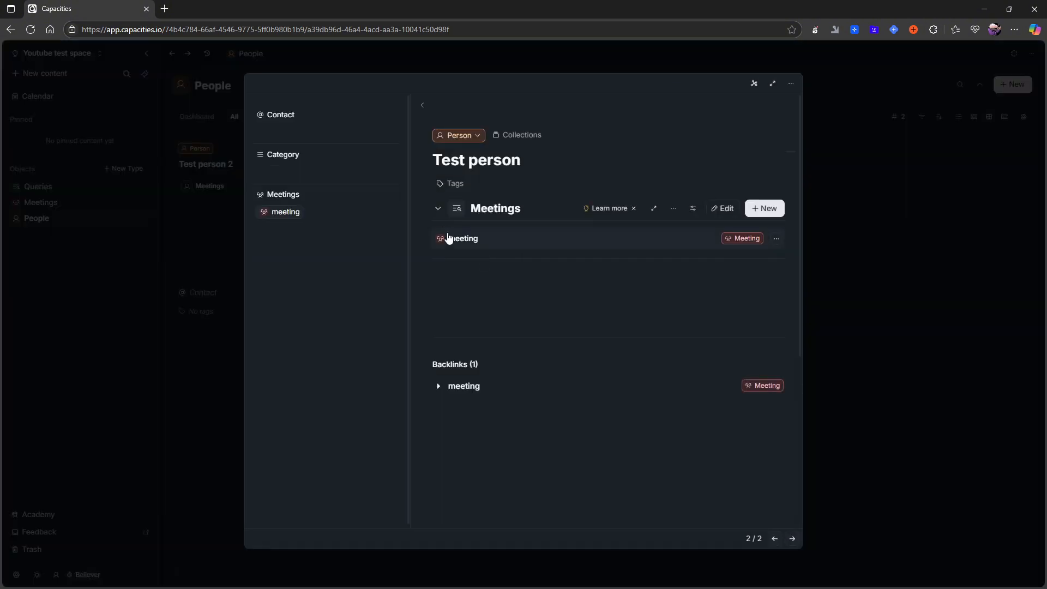
{"action": "left_click", "coordinate": [895, 259]}
{"action": "left_click", "coordinate": [306, 241]}
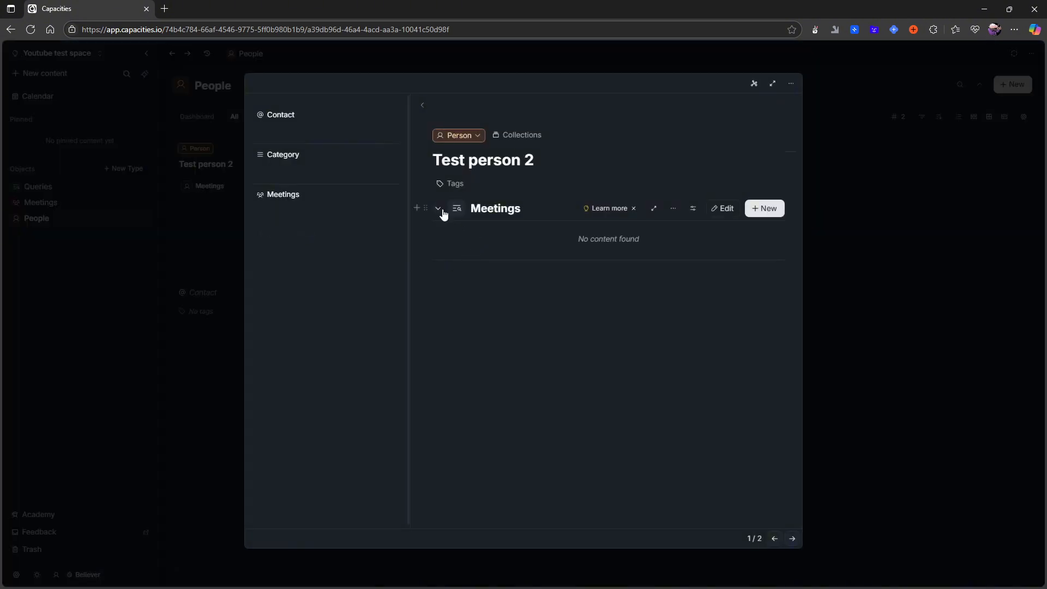
Step: Examine the filter settings of the Meetings query on Test person 2, close it and reopen Test person
{"action": "left_click", "coordinate": [727, 209]}
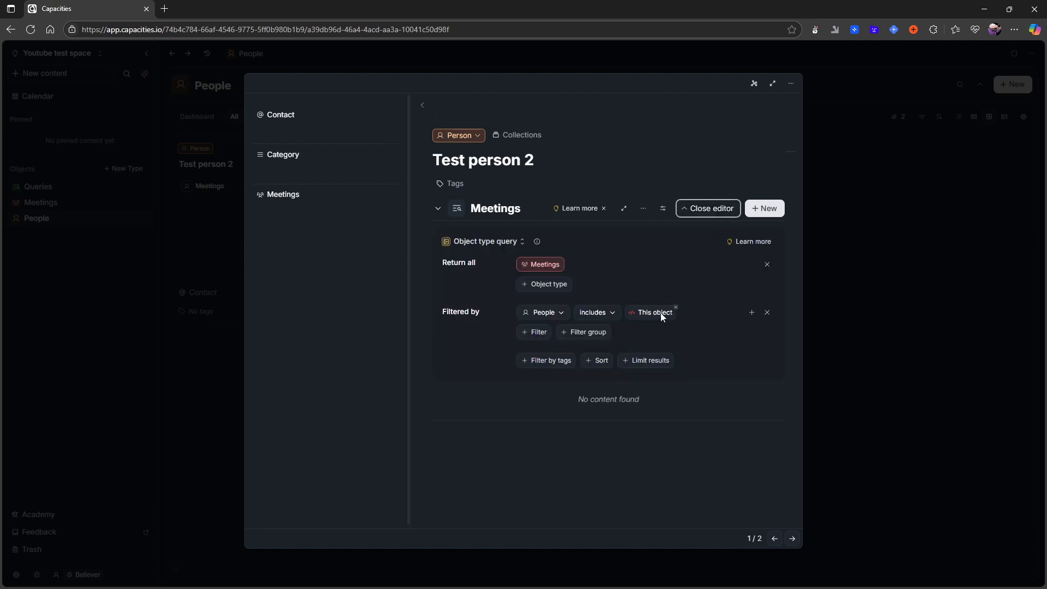
{"action": "left_click", "coordinate": [864, 210]}
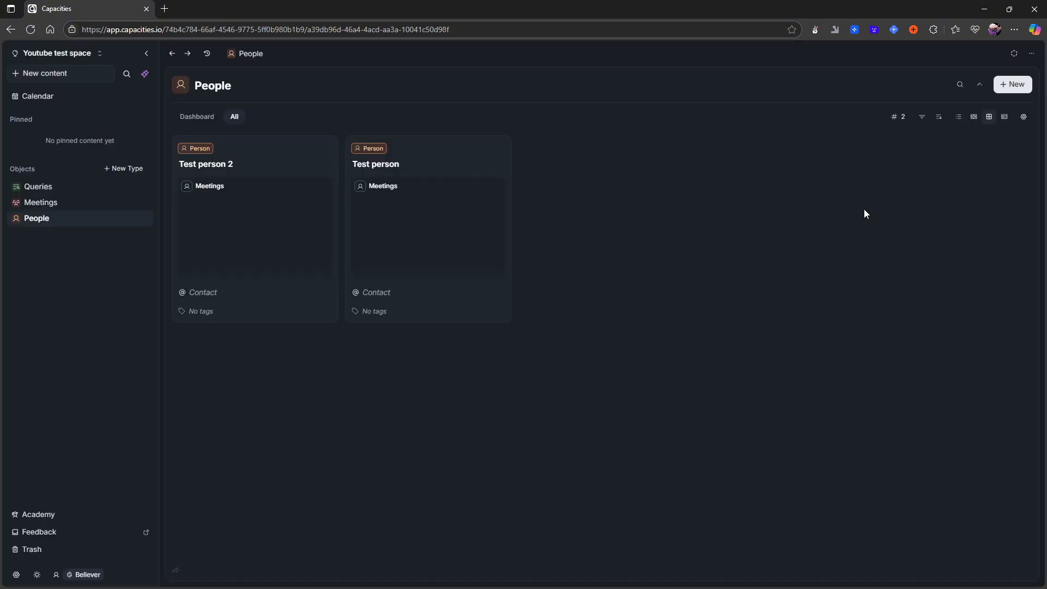
{"action": "left_click", "coordinate": [470, 211]}
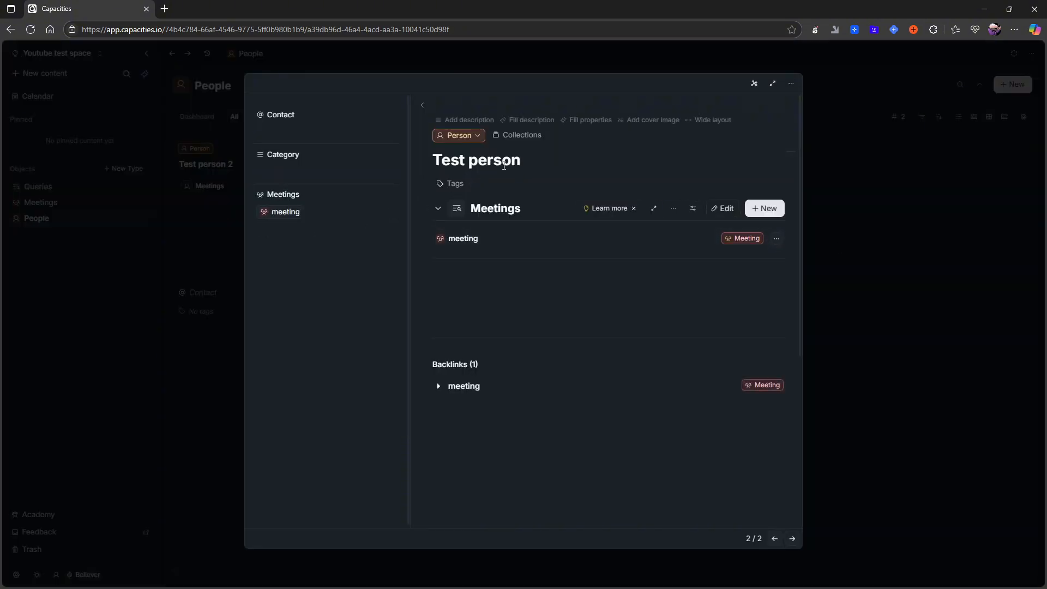
Step: Open Test person 2 and replace the Meetings query's People filter with a blank Title filter
{"action": "left_click", "coordinate": [846, 230]}
{"action": "left_click", "coordinate": [279, 242]}
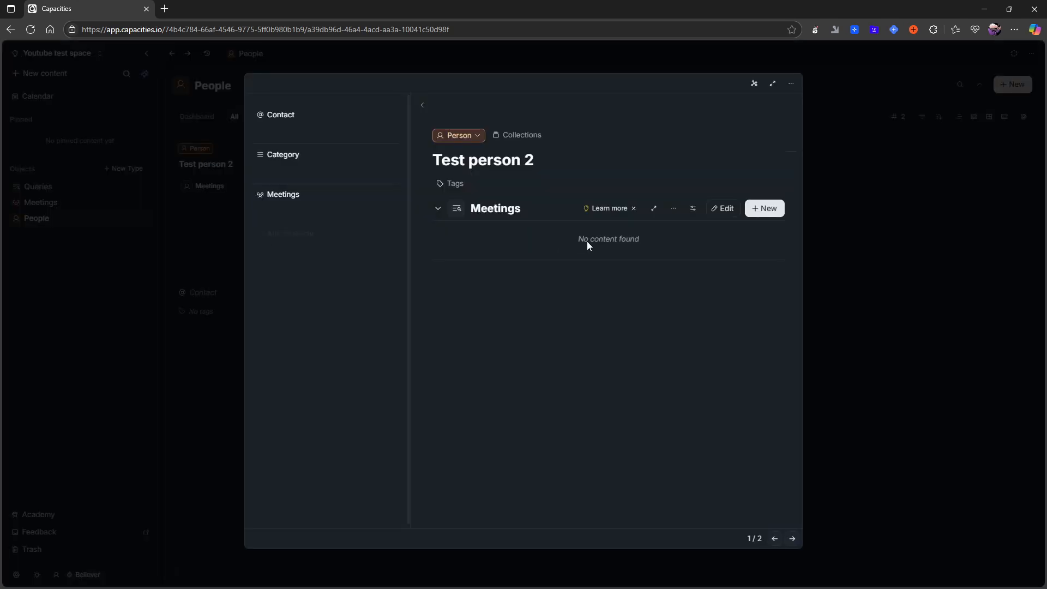
{"action": "left_click", "coordinate": [723, 208]}
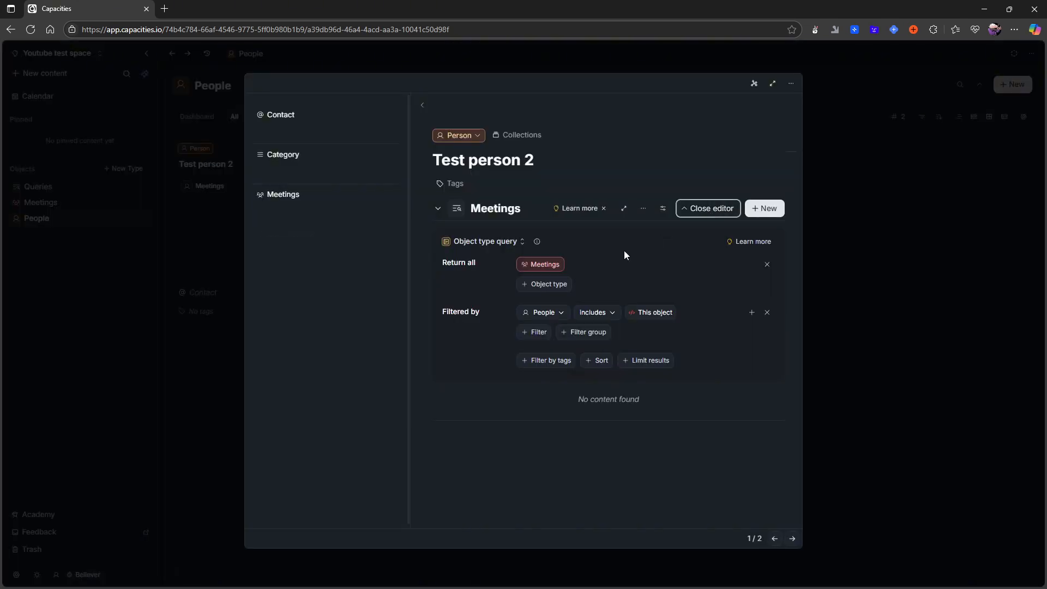
{"action": "left_click", "coordinate": [546, 316]}
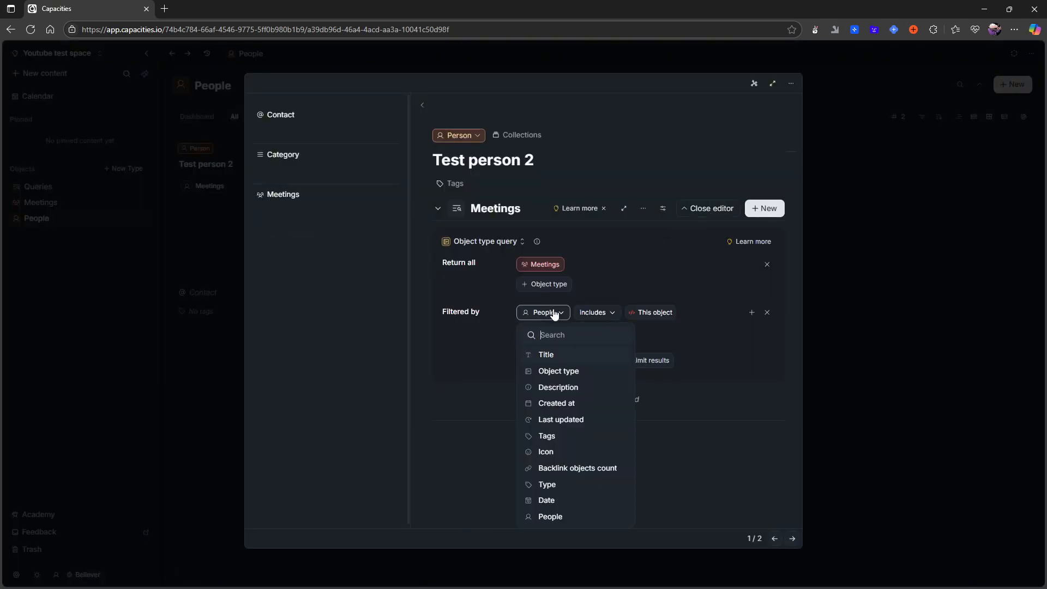
{"action": "left_click", "coordinate": [516, 302]}
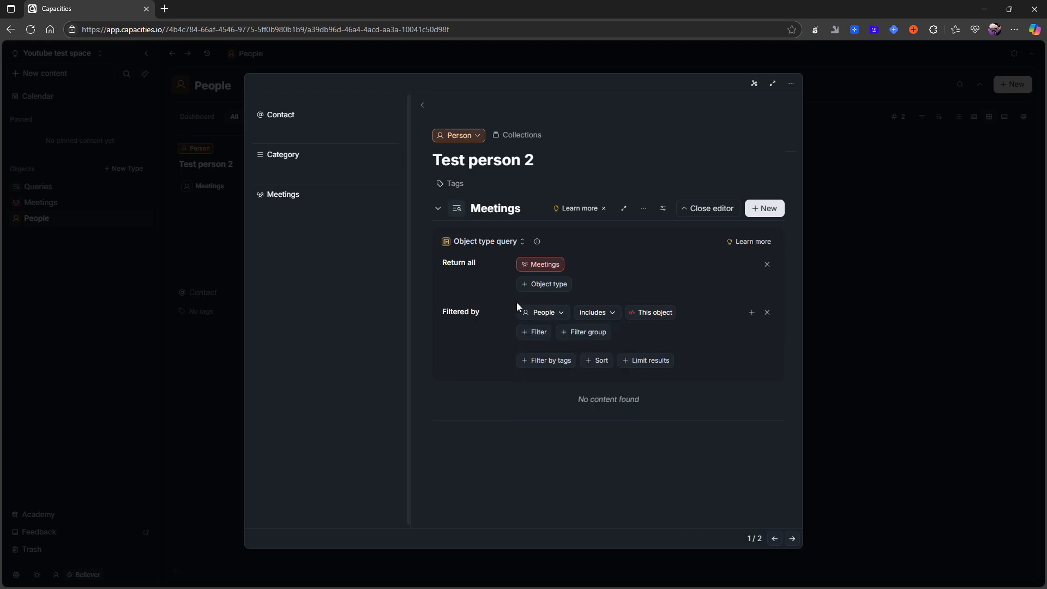
{"action": "left_click", "coordinate": [767, 313]}
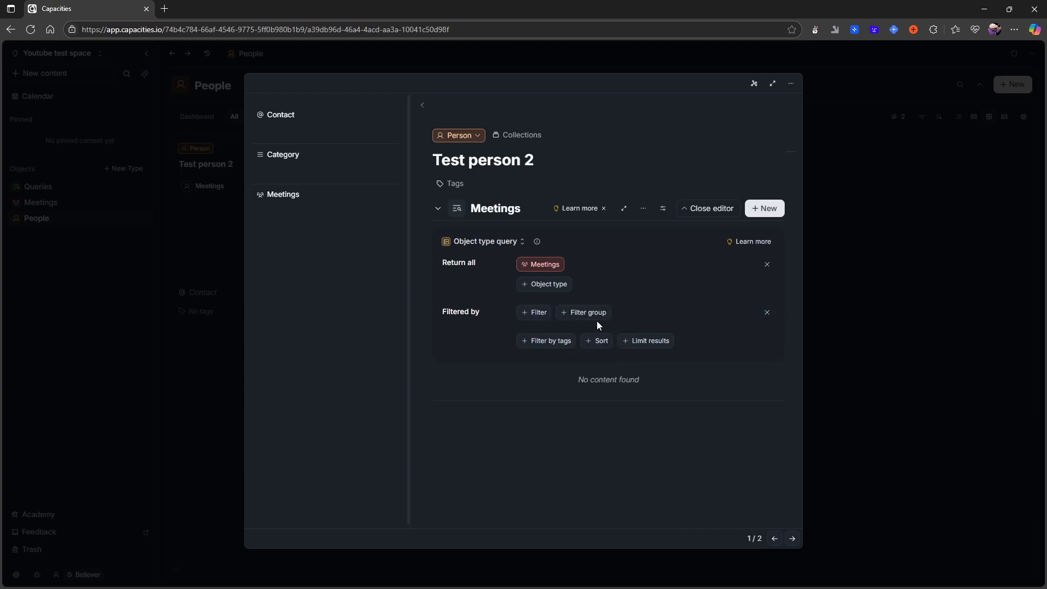
{"action": "left_click", "coordinate": [535, 313]}
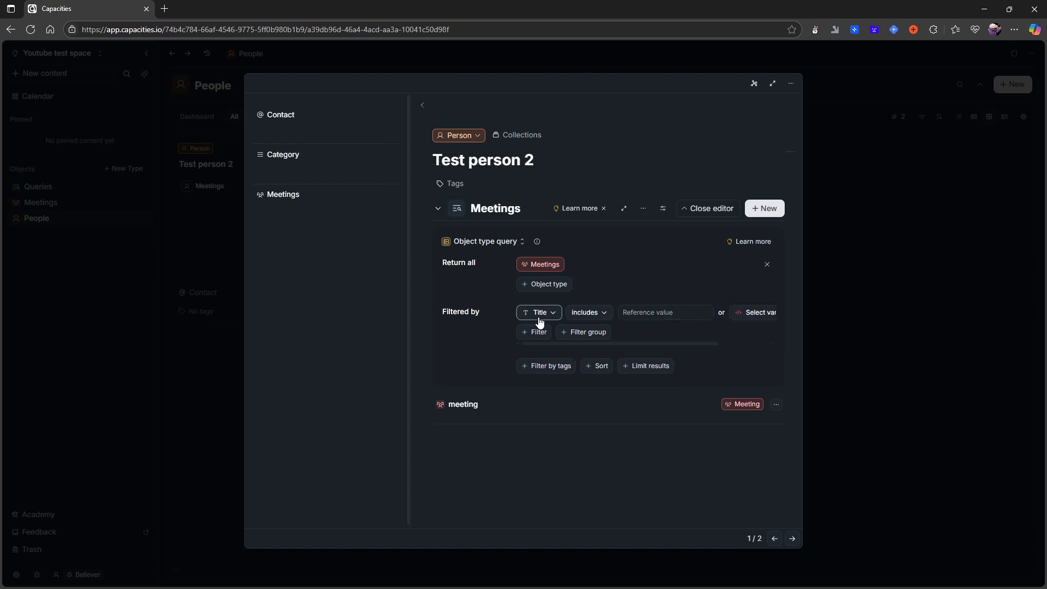
Step: Examine the blank filter's available properties, reference value and variable fields, and close the query editor
{"action": "left_click", "coordinate": [539, 313]}
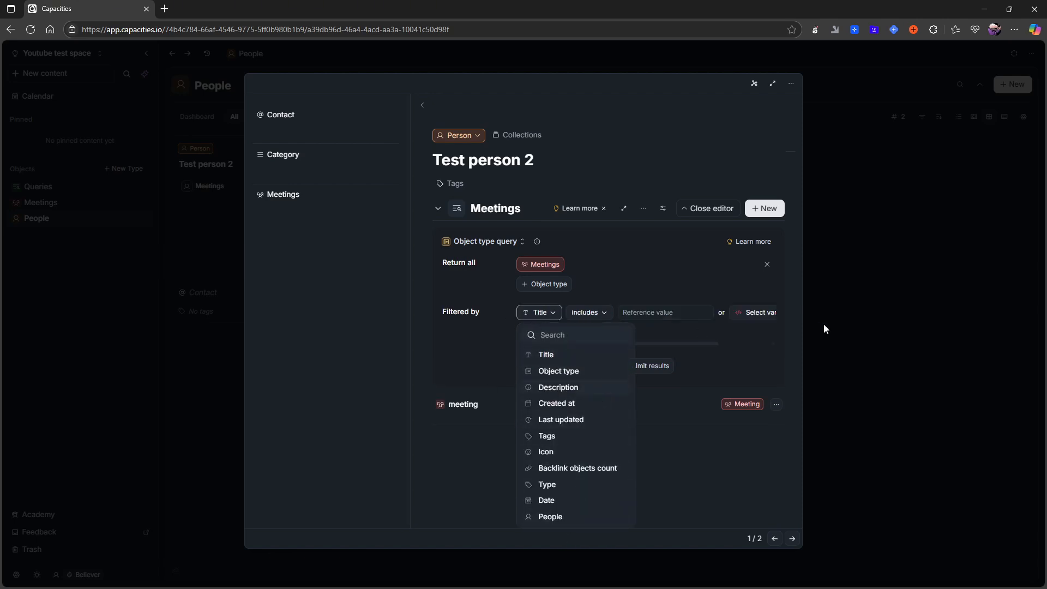
{"action": "left_click", "coordinate": [764, 316]}
{"action": "left_click", "coordinate": [679, 313]}
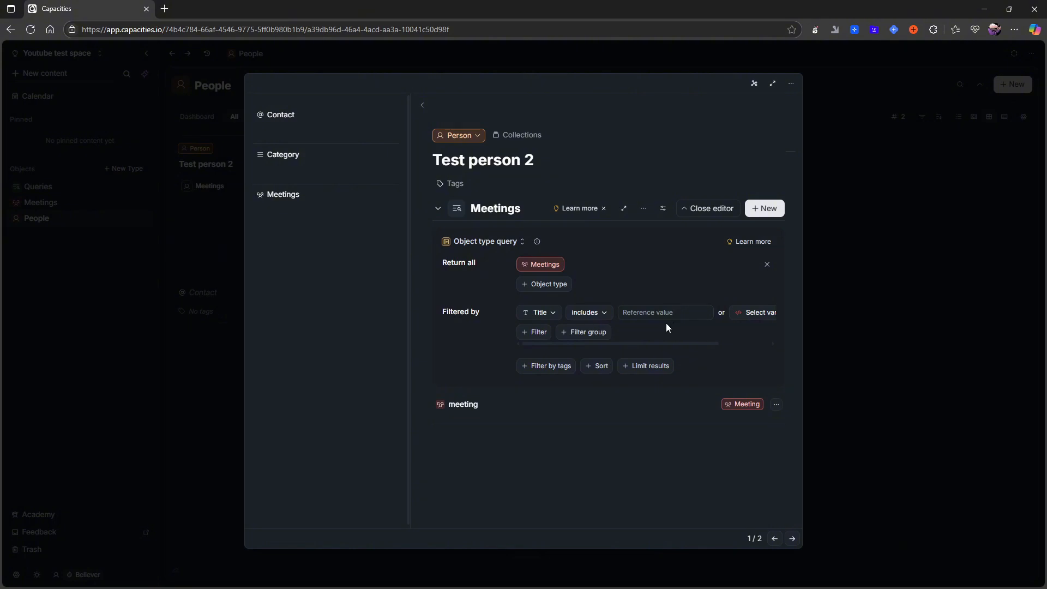
{"action": "scroll", "coordinate": [666, 329], "scroll_direction": "right", "scroll_amount": 1}
{"action": "scroll", "coordinate": [666, 328], "scroll_direction": "left", "scroll_amount": 1}
{"action": "scroll", "coordinate": [650, 325], "scroll_direction": "right", "scroll_amount": 1}
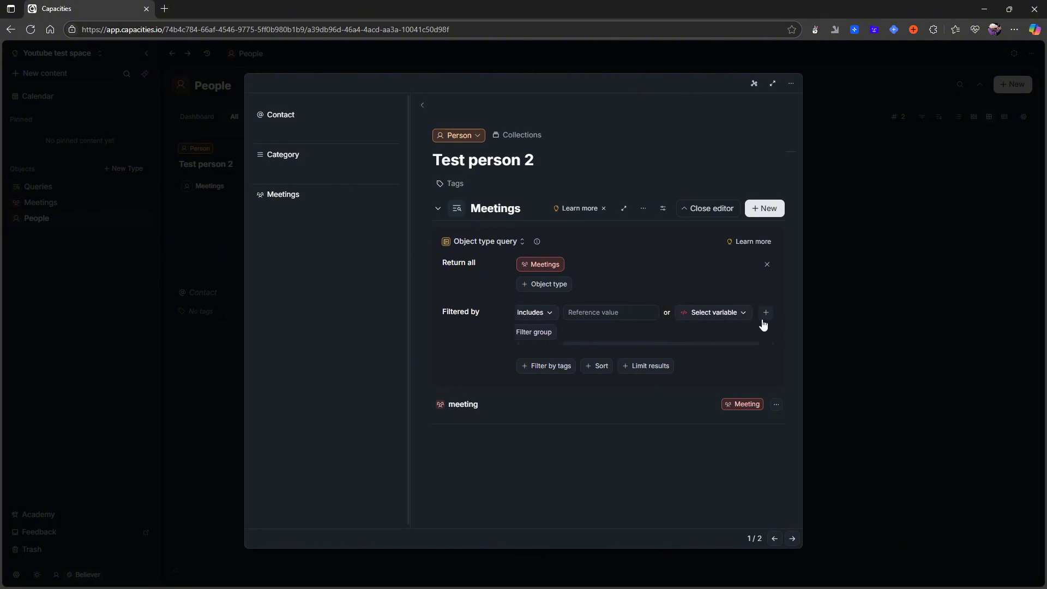
{"action": "scroll", "coordinate": [651, 318], "scroll_direction": "left", "scroll_amount": 1}
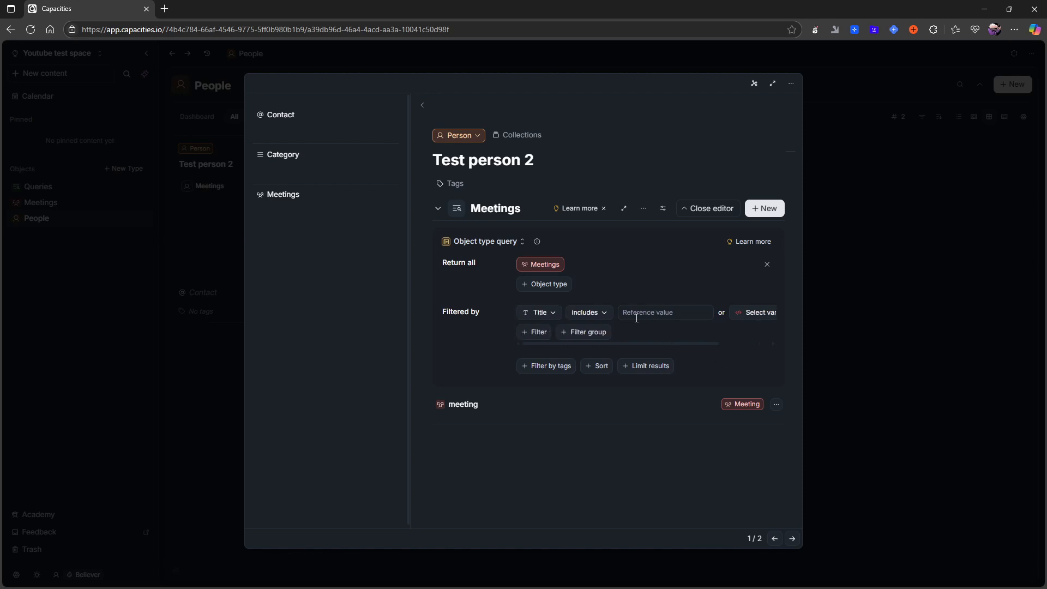
{"action": "left_click", "coordinate": [556, 320]}
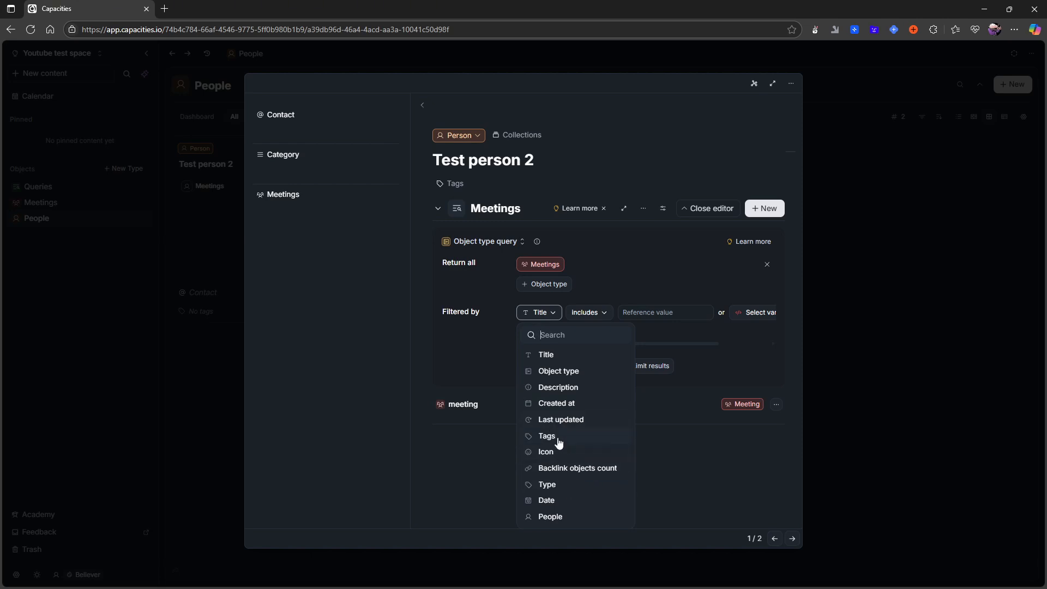
{"action": "left_click", "coordinate": [706, 337]}
{"action": "scroll", "coordinate": [705, 334], "scroll_direction": "right", "scroll_amount": 3}
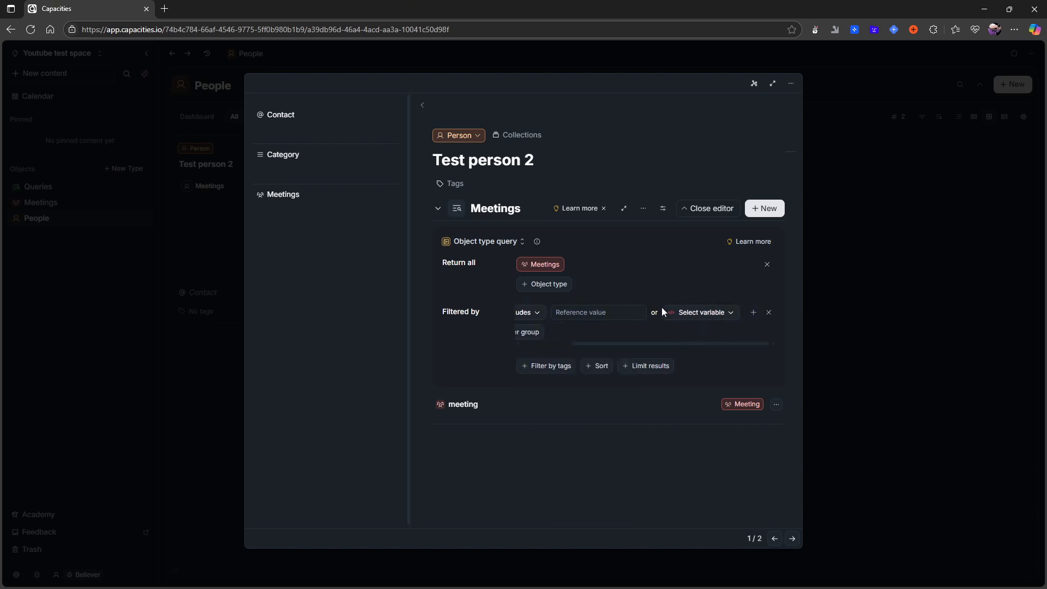
{"action": "left_click", "coordinate": [717, 208]}
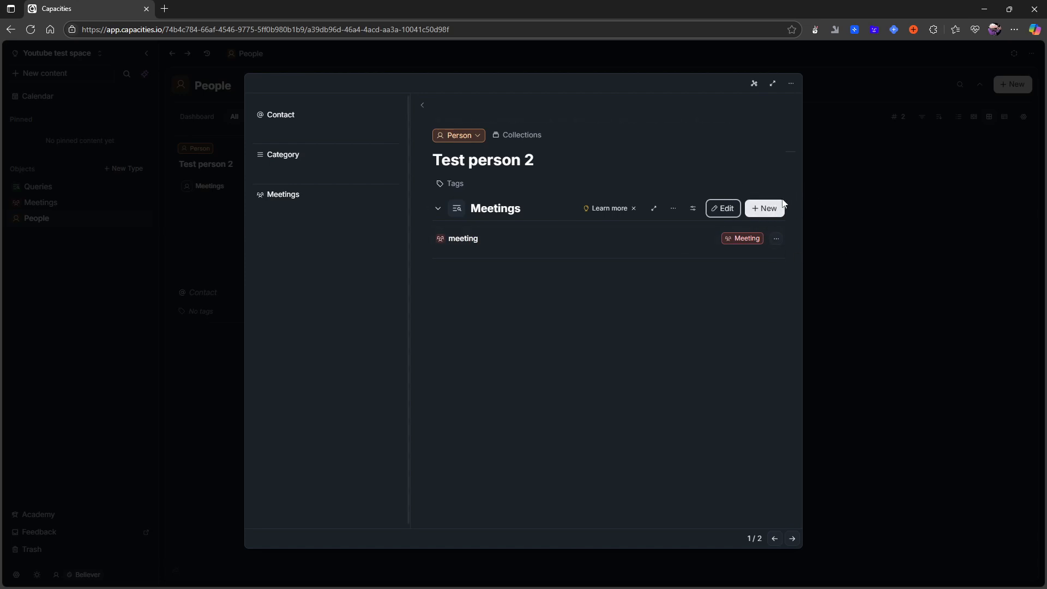
Step: Return to the people overview, reopen Test person 2 to check what the Meetings query lists, and close it
{"action": "left_click", "coordinate": [853, 283]}
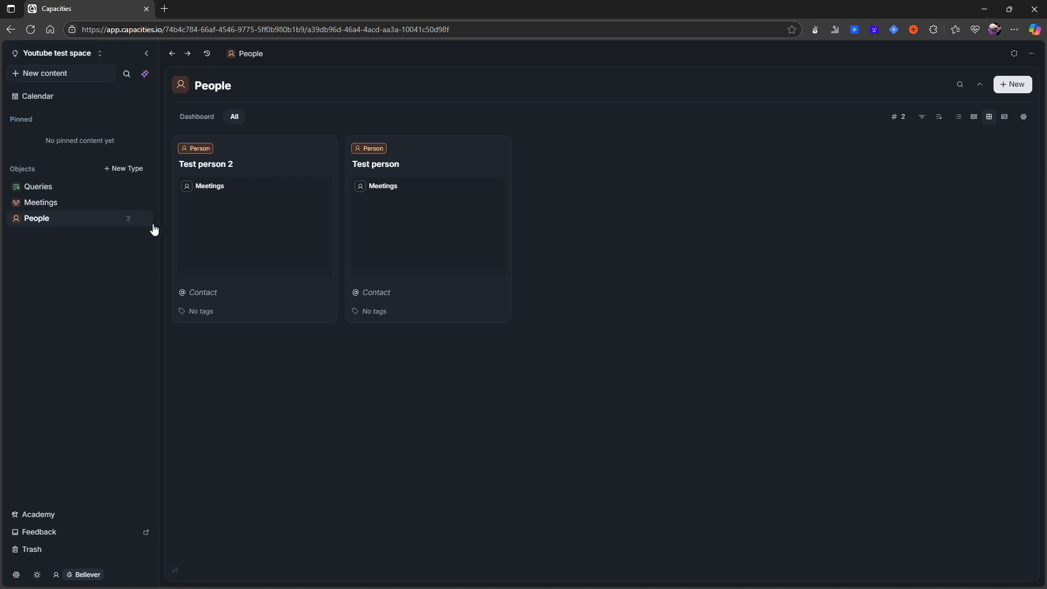
{"action": "left_click", "coordinate": [234, 242]}
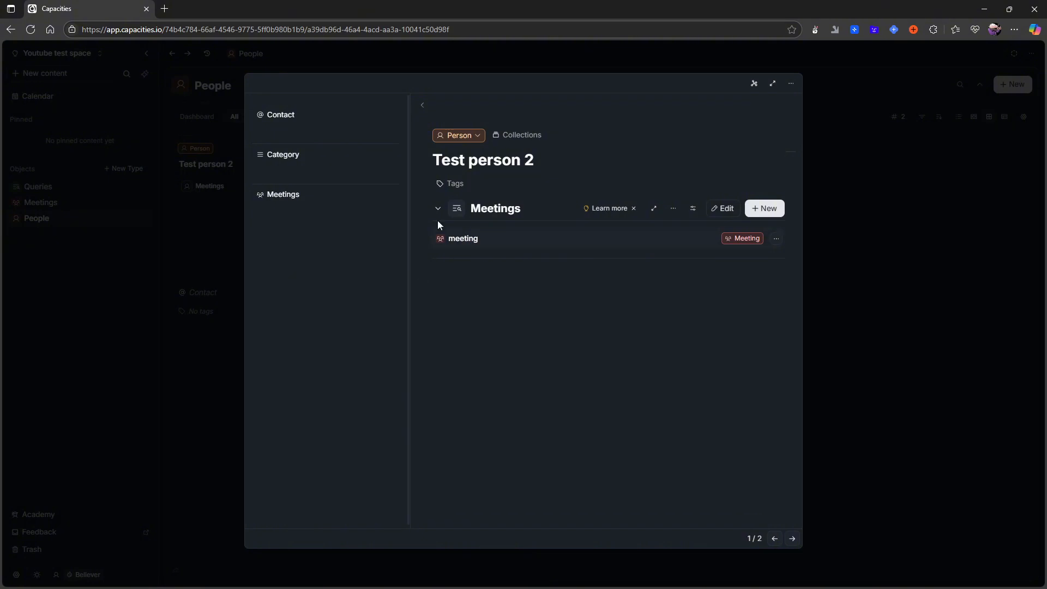
{"action": "left_click", "coordinate": [950, 243]}
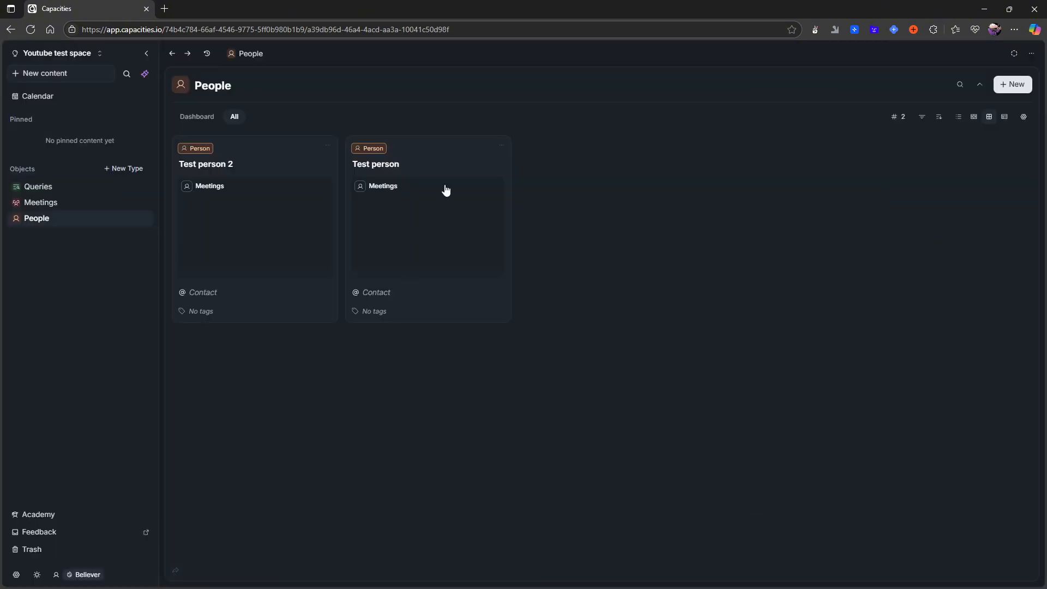
Step: Create a new meeting titled "Test 2" and return to the meetings overview
{"action": "left_click", "coordinate": [42, 202]}
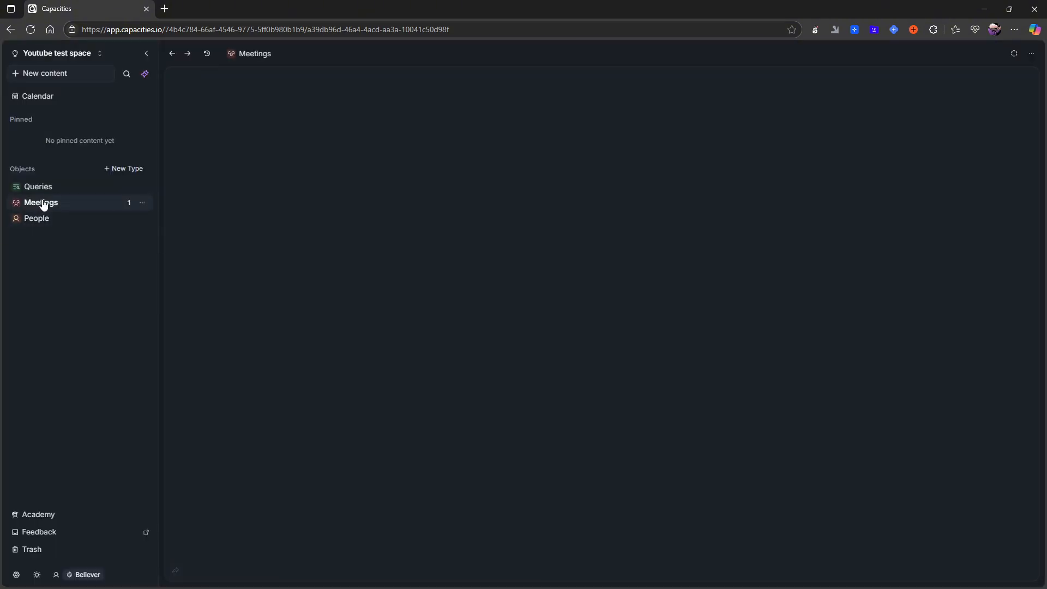
{"action": "left_click", "coordinate": [1007, 85]}
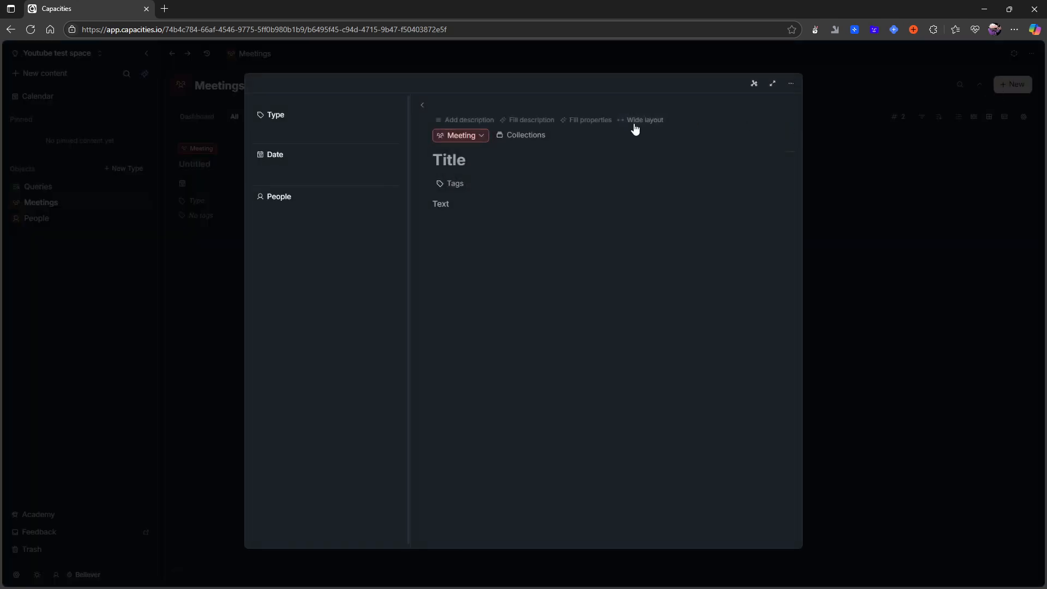
{"action": "type", "text": "Test 2"}
{"action": "left_click", "coordinate": [1015, 169]}
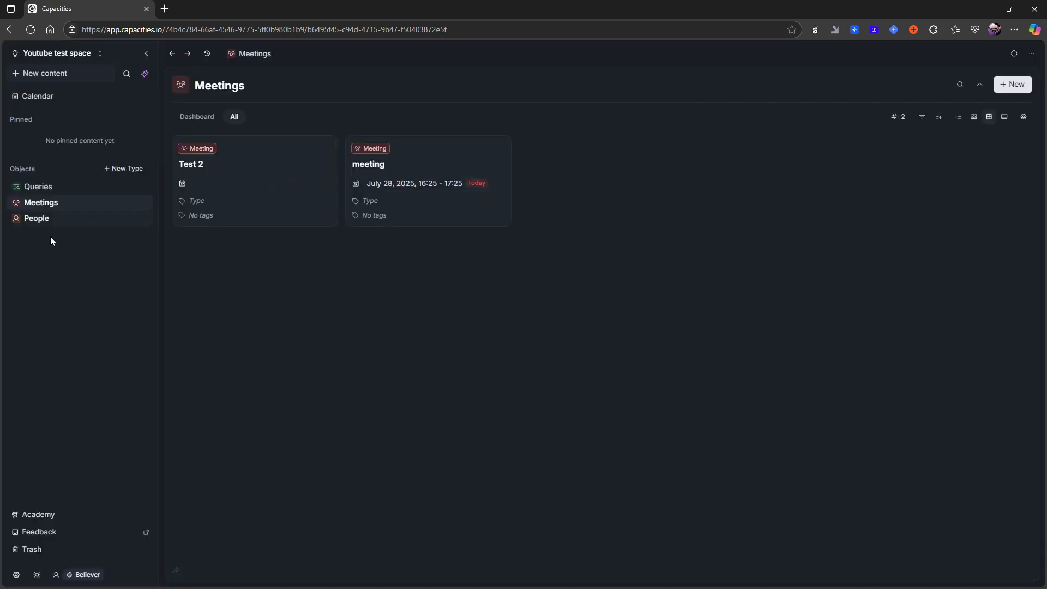
Step: Reopen Test person 2 and examine the Meetings query's results and its blank Title filter
{"action": "left_click", "coordinate": [38, 219]}
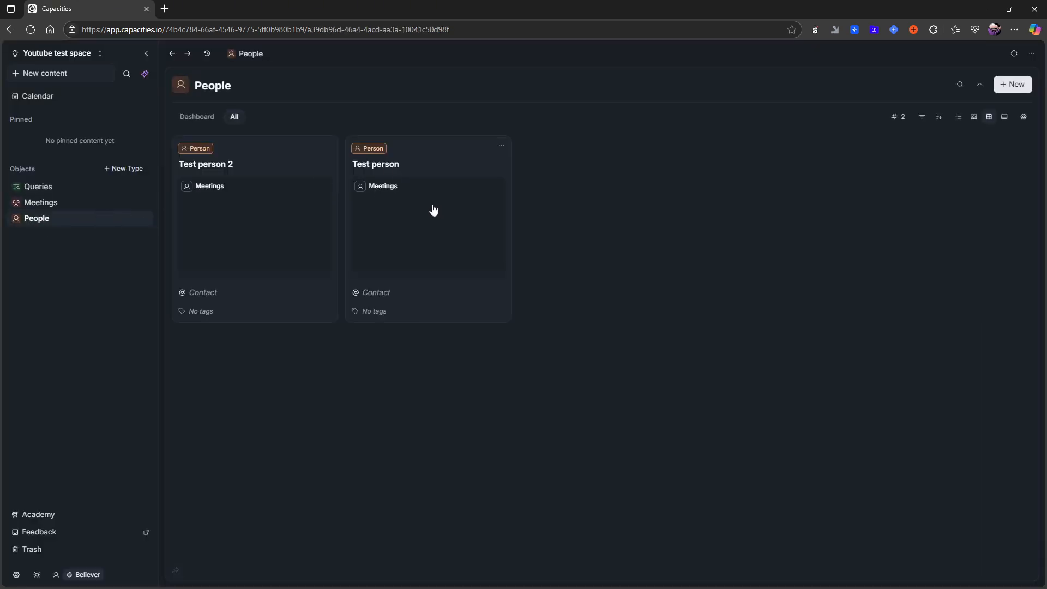
{"action": "left_click", "coordinate": [234, 221]}
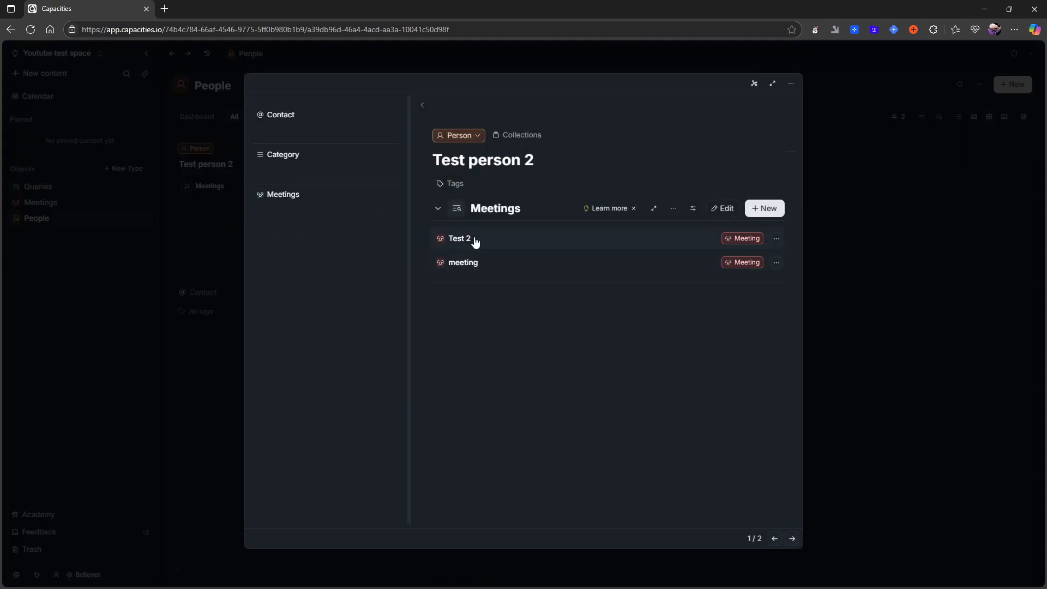
{"action": "left_click", "coordinate": [723, 209]}
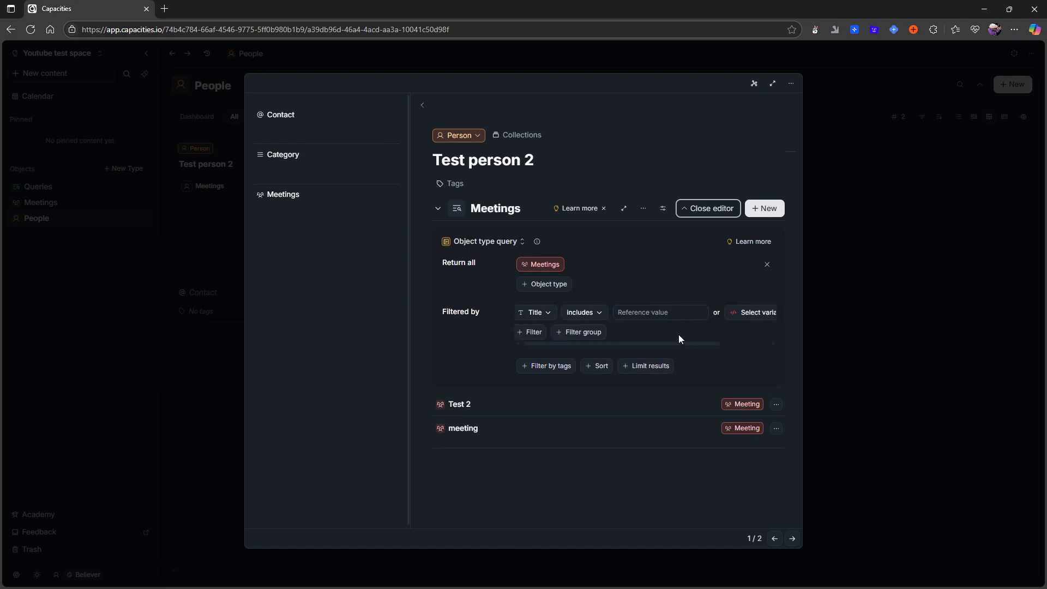
{"action": "scroll", "coordinate": [715, 325], "scroll_direction": "down", "scroll_amount": 1}
{"action": "scroll", "coordinate": [677, 273], "scroll_direction": "right", "scroll_amount": 1}
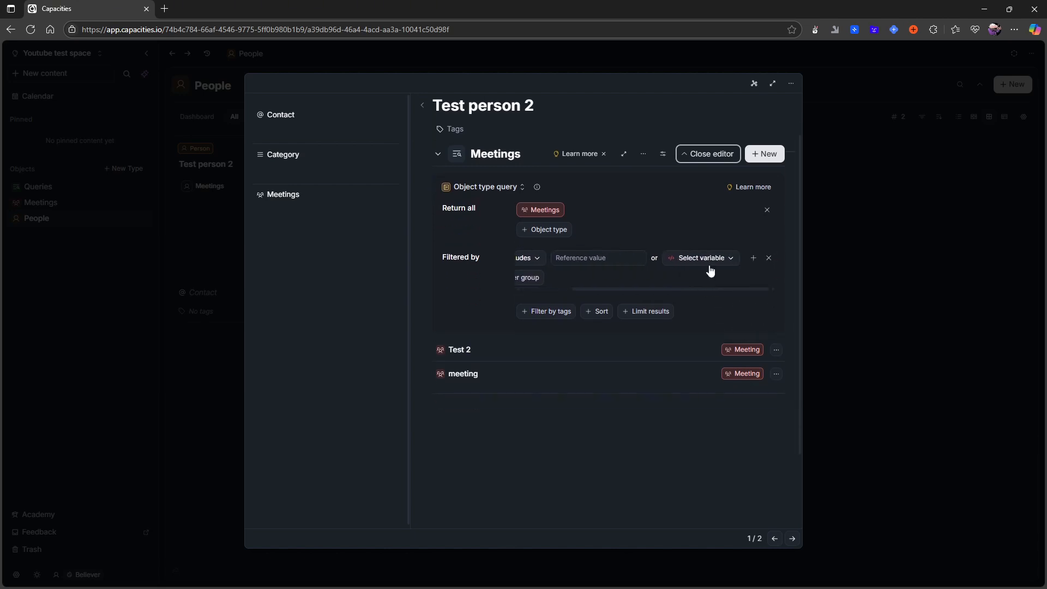
{"action": "scroll", "coordinate": [801, 304], "scroll_direction": "up", "scroll_amount": 1}
{"action": "scroll", "coordinate": [801, 304], "scroll_direction": "down", "scroll_amount": 1}
Step: Replace the query's blank Title filter with an Object type filter and check its operators
{"action": "left_click", "coordinate": [770, 259]}
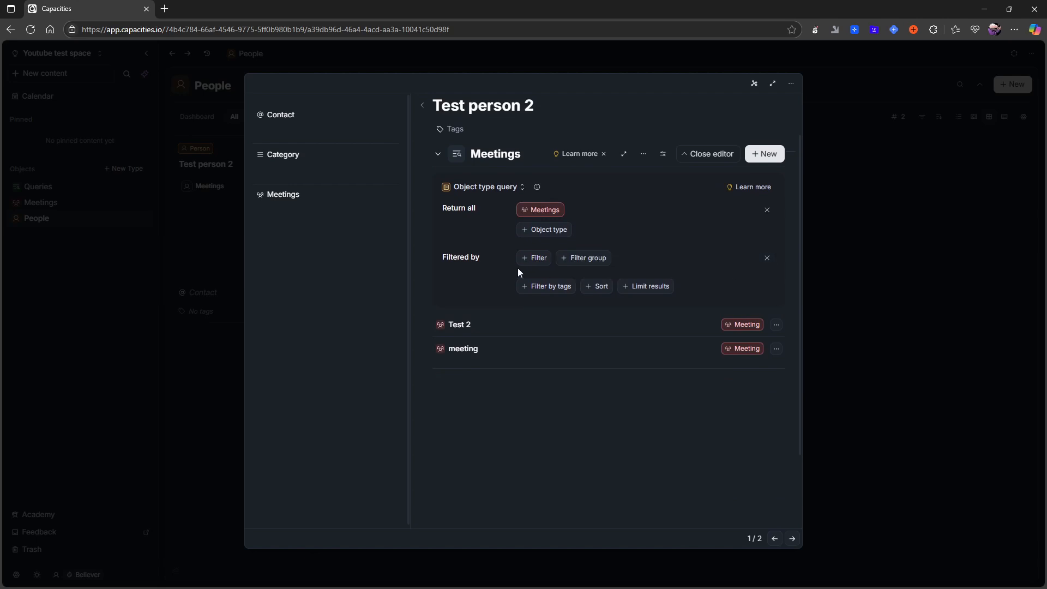
{"action": "left_click", "coordinate": [536, 261]}
{"action": "left_click", "coordinate": [540, 259]}
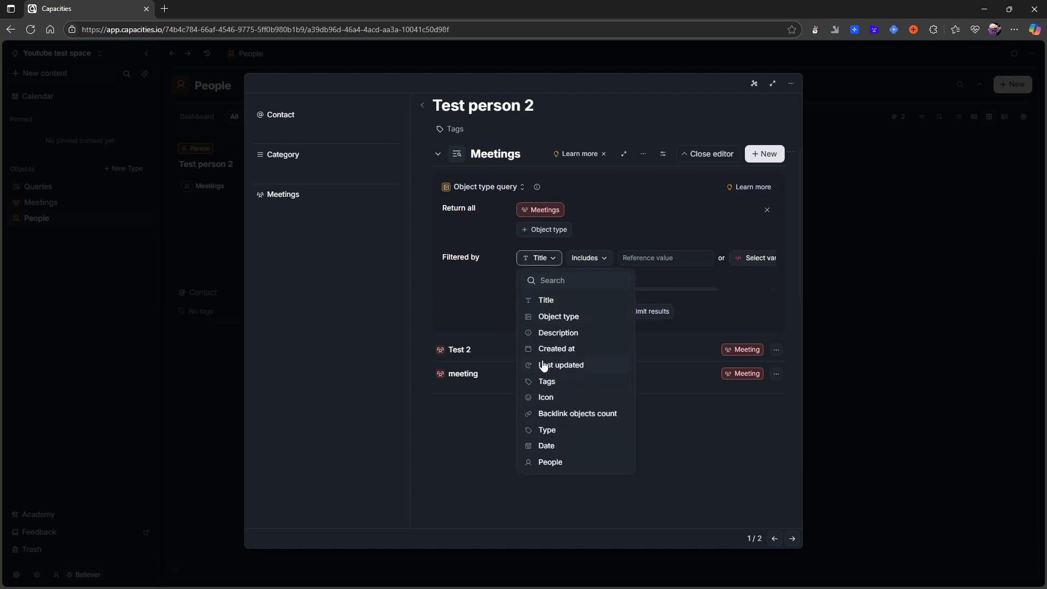
{"action": "left_click", "coordinate": [568, 318]}
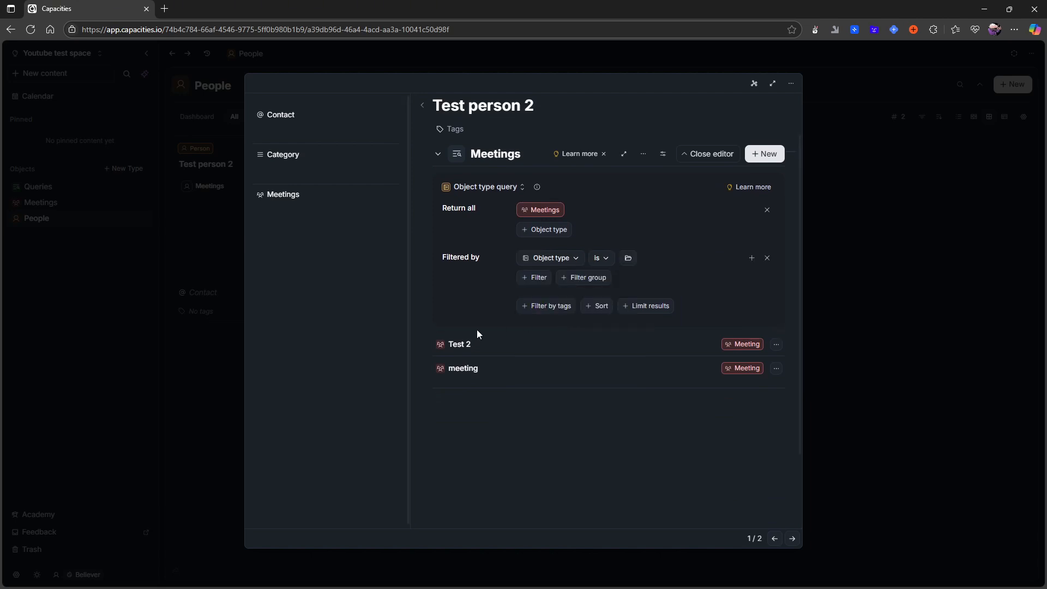
{"action": "left_click", "coordinate": [606, 259]}
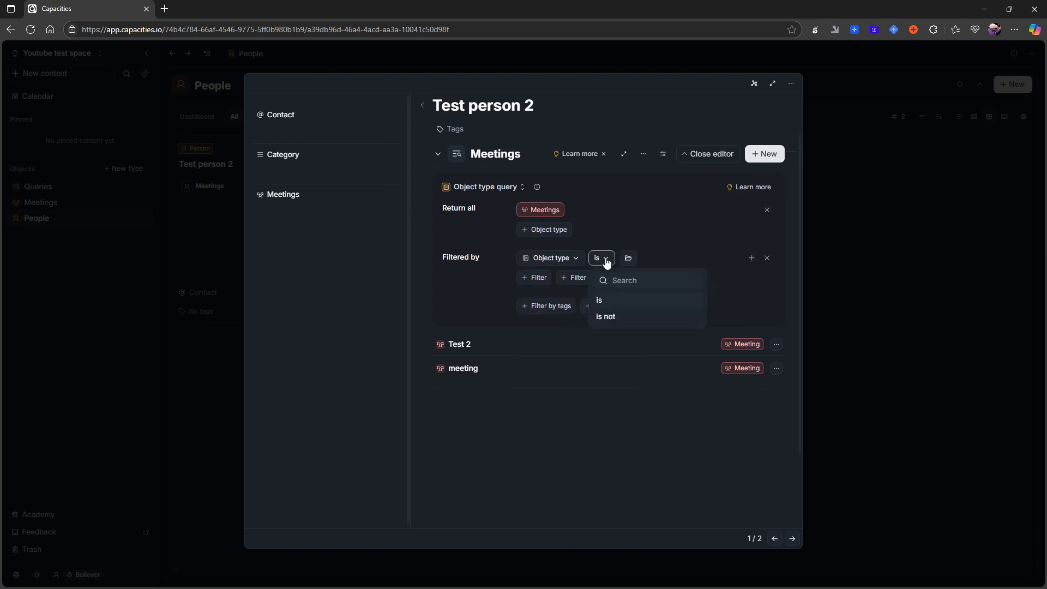
Step: Add People to the object types returned by the Meetings query and remove it again
{"action": "scroll", "coordinate": [634, 314], "scroll_direction": "up", "scroll_amount": 1}
{"action": "left_click", "coordinate": [631, 313]}
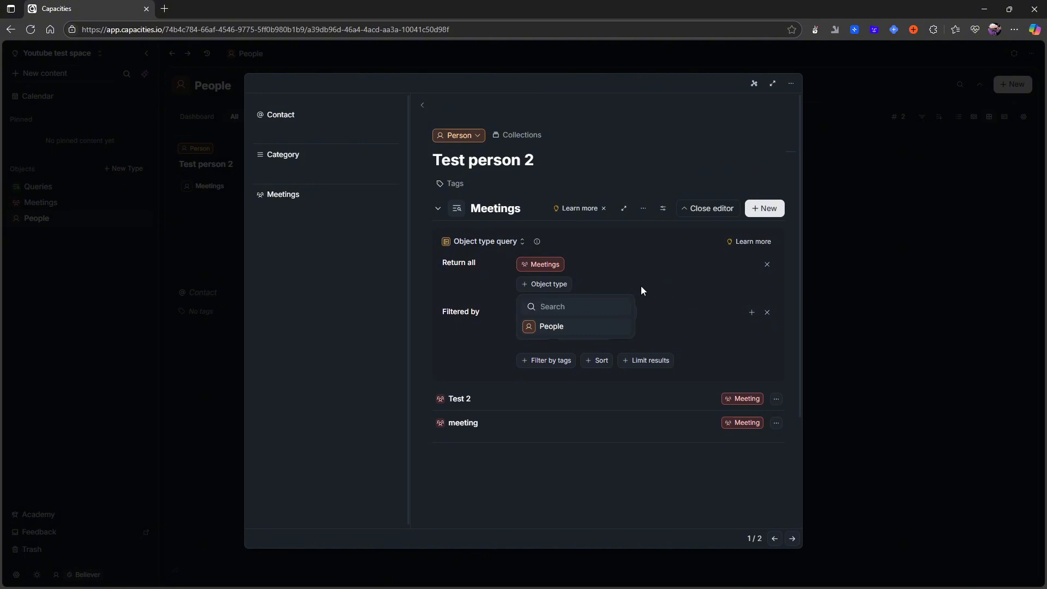
{"action": "left_click", "coordinate": [556, 327]}
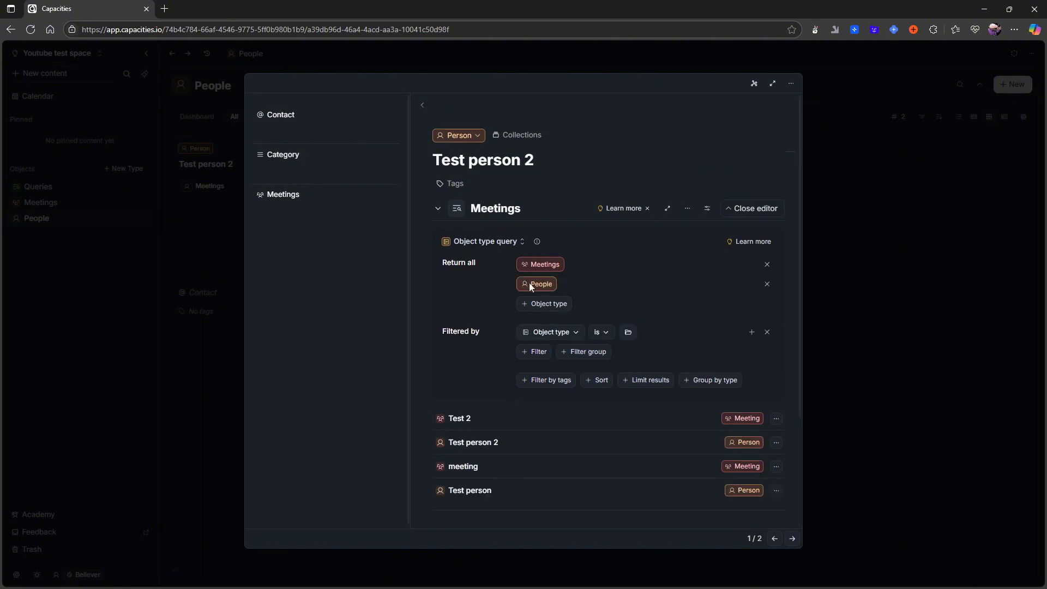
{"action": "left_click", "coordinate": [767, 283]}
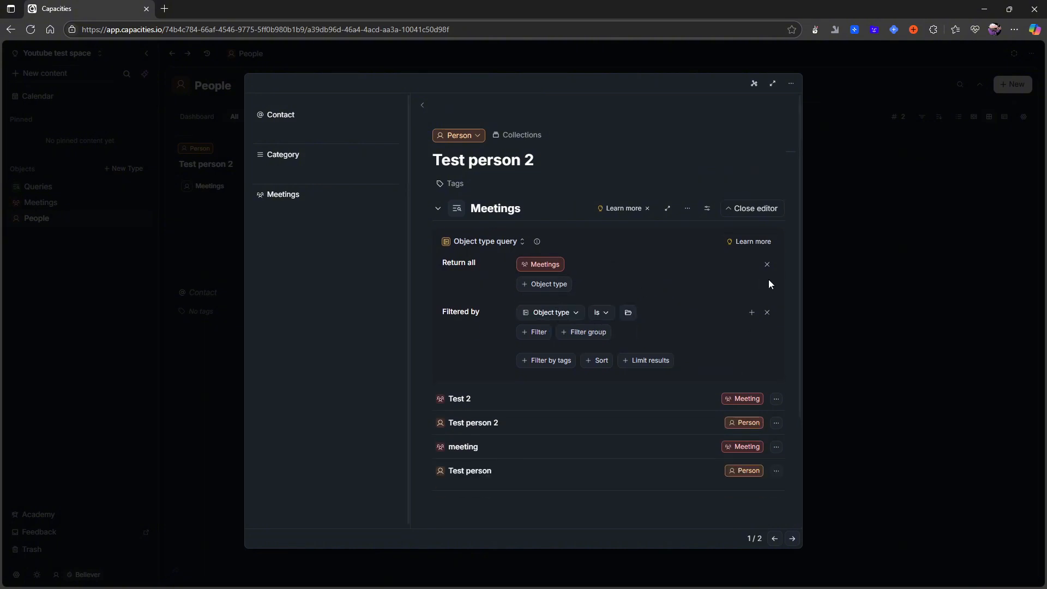
Step: Replace the Object type filter with one where People includes This object
{"action": "left_click", "coordinate": [572, 312]}
{"action": "left_click", "coordinate": [767, 312]}
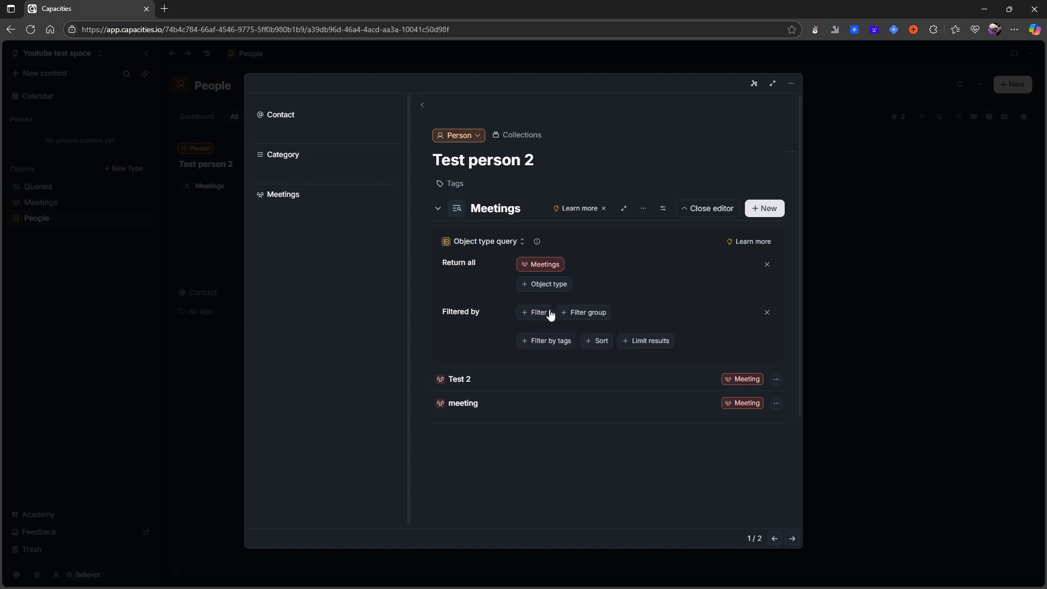
{"action": "left_click", "coordinate": [539, 312]}
{"action": "left_click", "coordinate": [544, 315]}
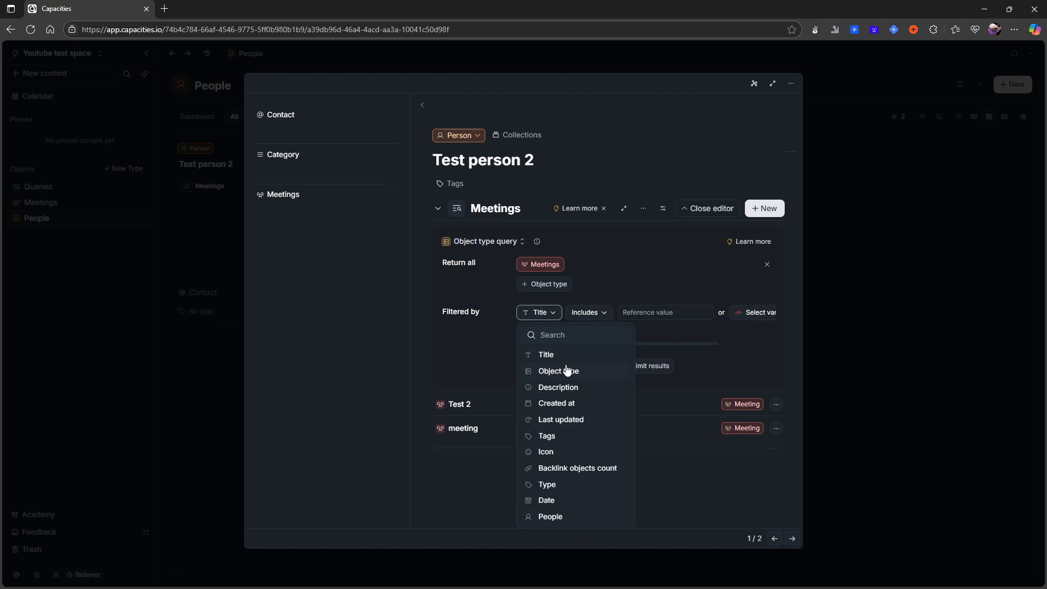
{"action": "left_click", "coordinate": [552, 518]}
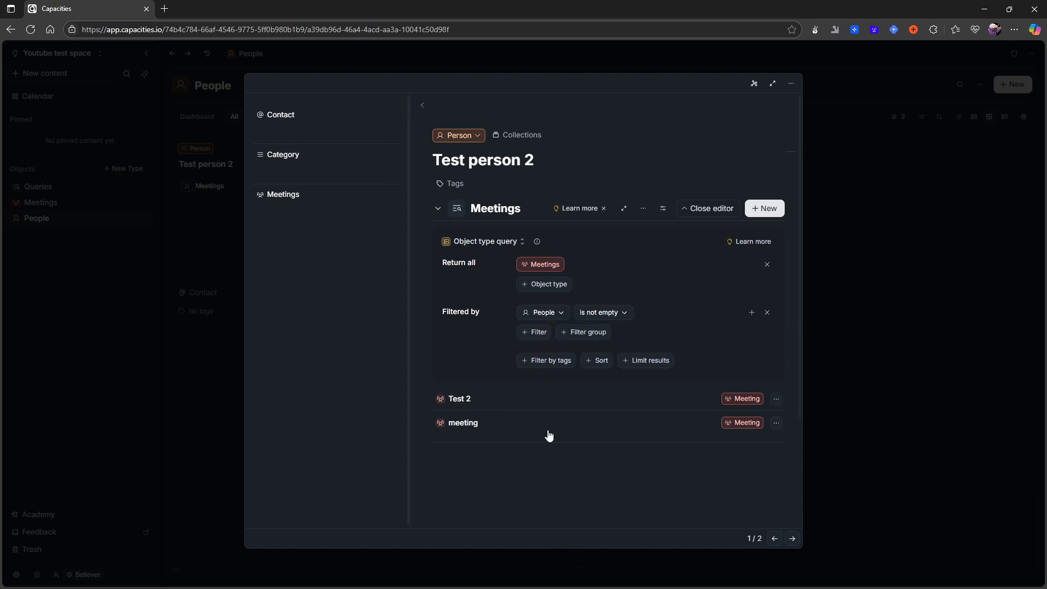
{"action": "left_click", "coordinate": [622, 314]}
{"action": "left_click", "coordinate": [637, 392]}
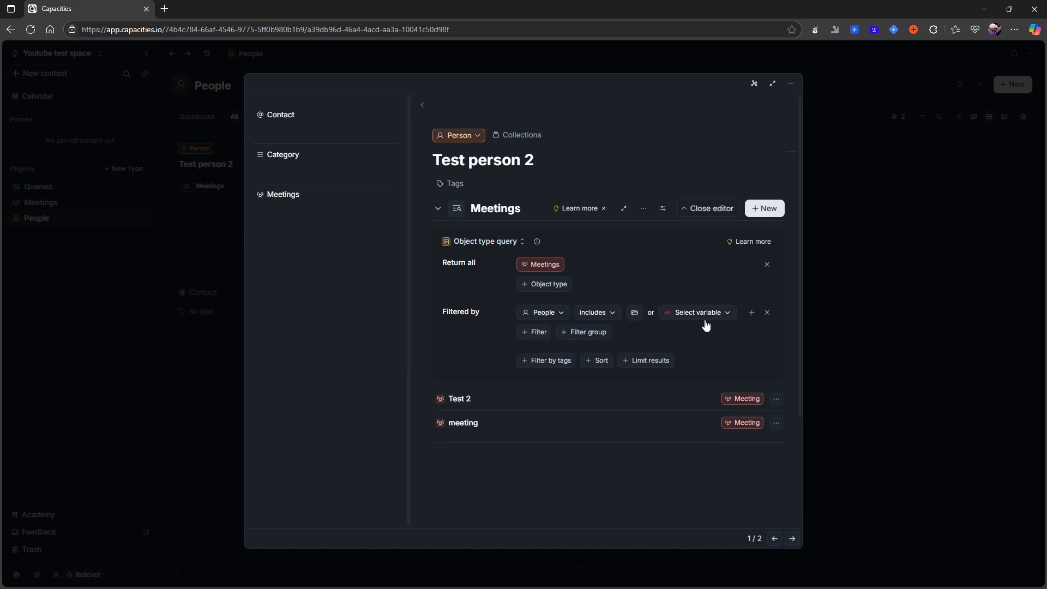
{"action": "left_click", "coordinate": [696, 316]}
{"action": "left_click", "coordinate": [701, 385]}
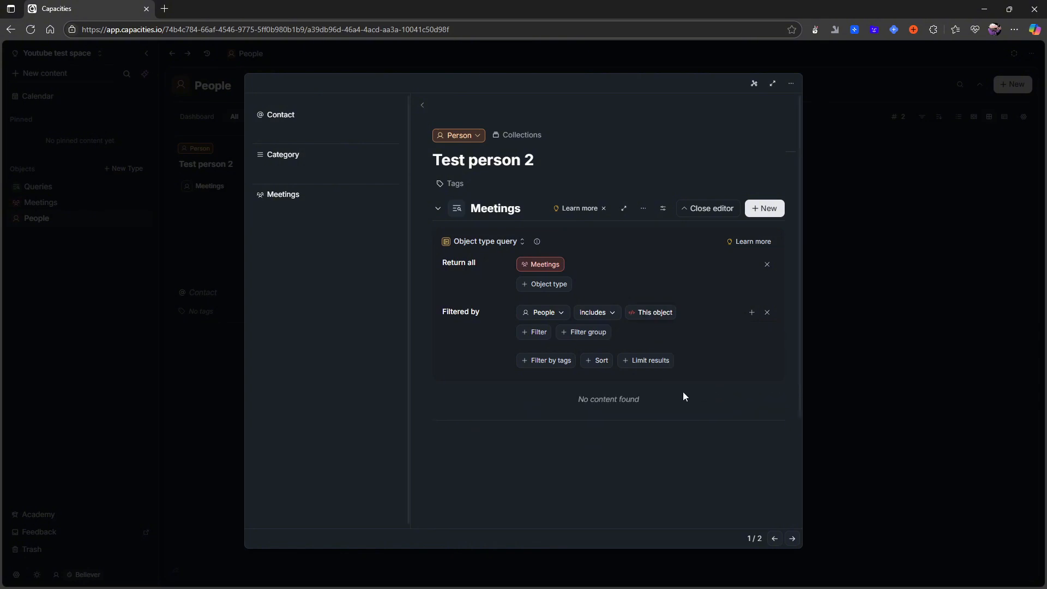
Step: Date the Test 2 meeting July 28, 2025, 16:31 to 17:31, and link Test person 2 in its People property
{"action": "left_click", "coordinate": [953, 334]}
{"action": "left_click", "coordinate": [51, 205]}
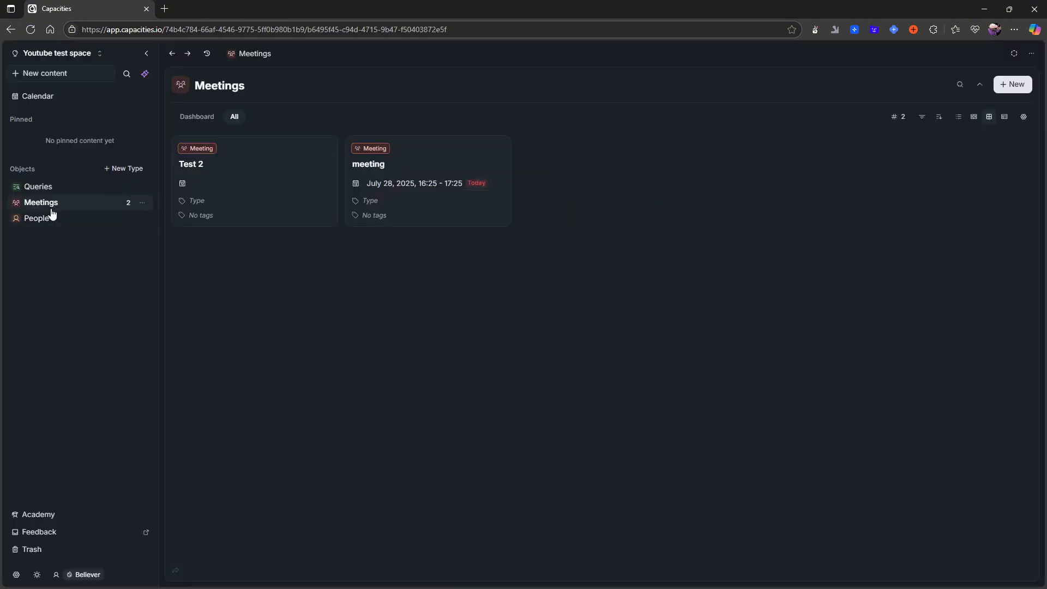
{"action": "left_click", "coordinate": [297, 184]}
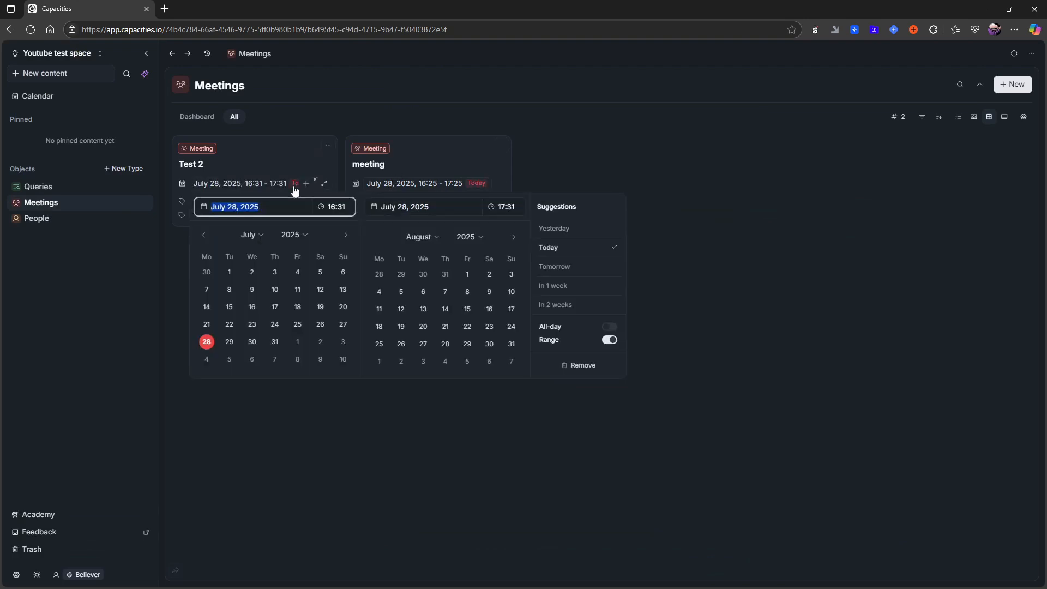
{"action": "left_click", "coordinate": [278, 153]}
{"action": "left_click", "coordinate": [304, 202]}
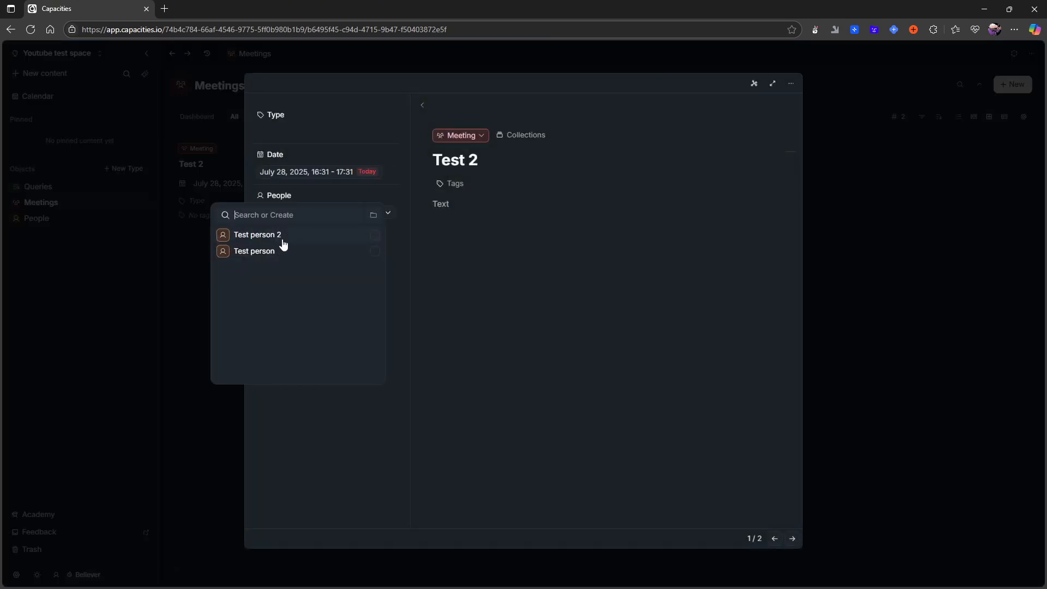
{"action": "left_click", "coordinate": [932, 229]}
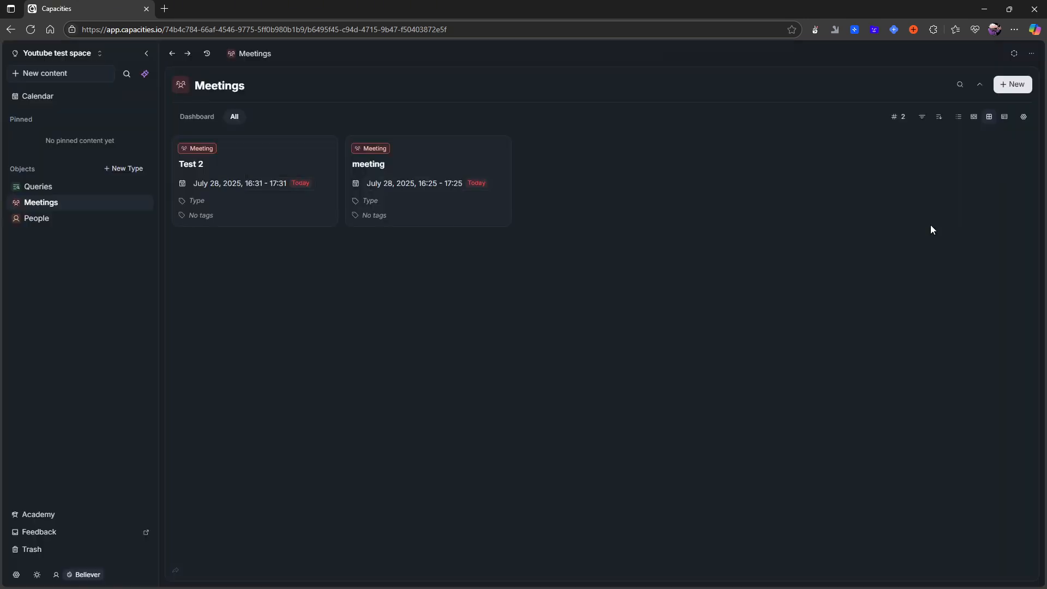
Step: Open Test person 2 and rename its embedded Meetings query to Meetings 123
{"action": "left_click", "coordinate": [51, 226]}
{"action": "left_click", "coordinate": [272, 254]}
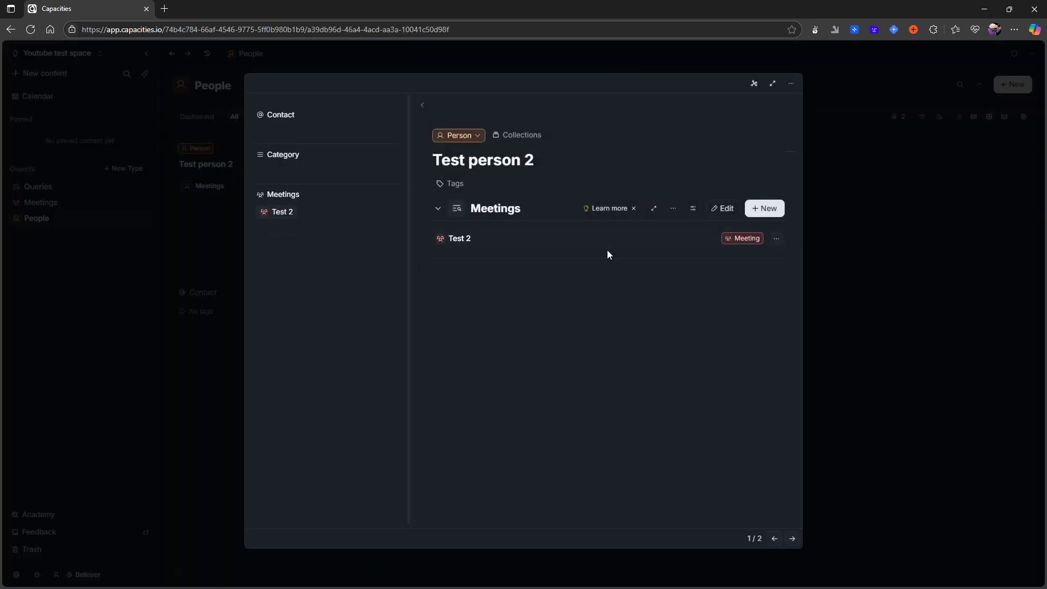
{"action": "left_click", "coordinate": [534, 212]}
{"action": "type", "text": "23"}
{"action": "left_click", "coordinate": [928, 374]}
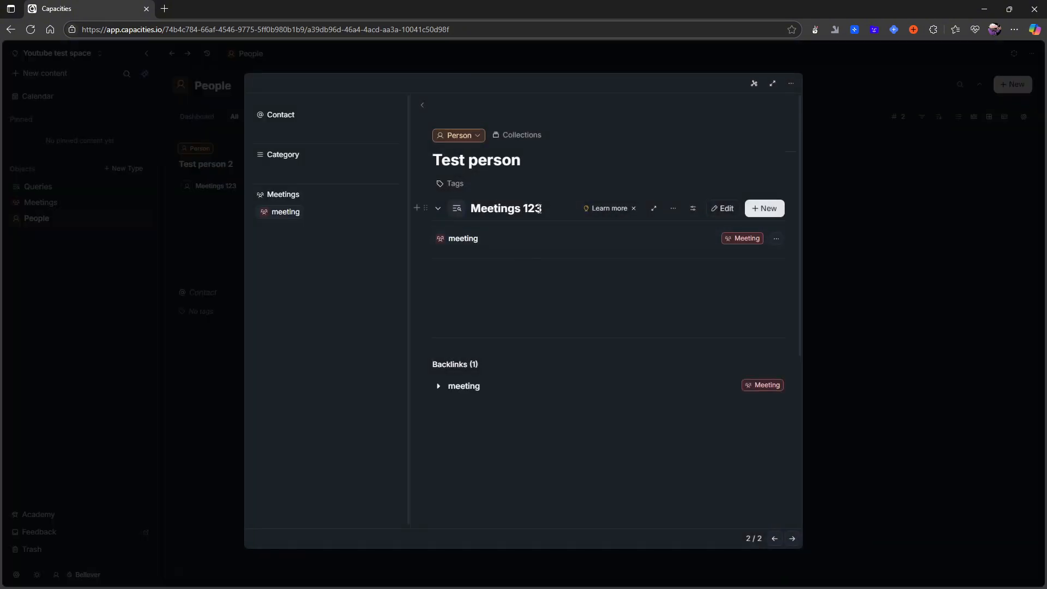
Step: Restore the query's title to Meetings on Test person's page and check the title on Test person 2's page
{"action": "key", "text": "BackSpace"}
{"action": "key", "text": "BackSpace"}
{"action": "key", "text": "BackSpace"}
{"action": "left_click", "coordinate": [993, 325]}
{"action": "left_click", "coordinate": [274, 253]}
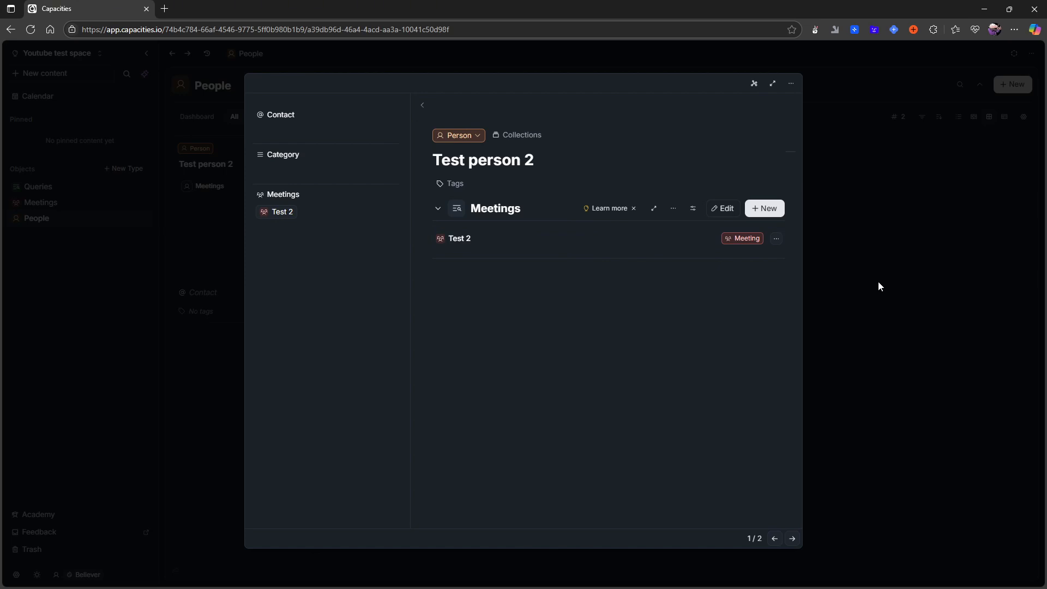
{"action": "left_click", "coordinate": [868, 313]}
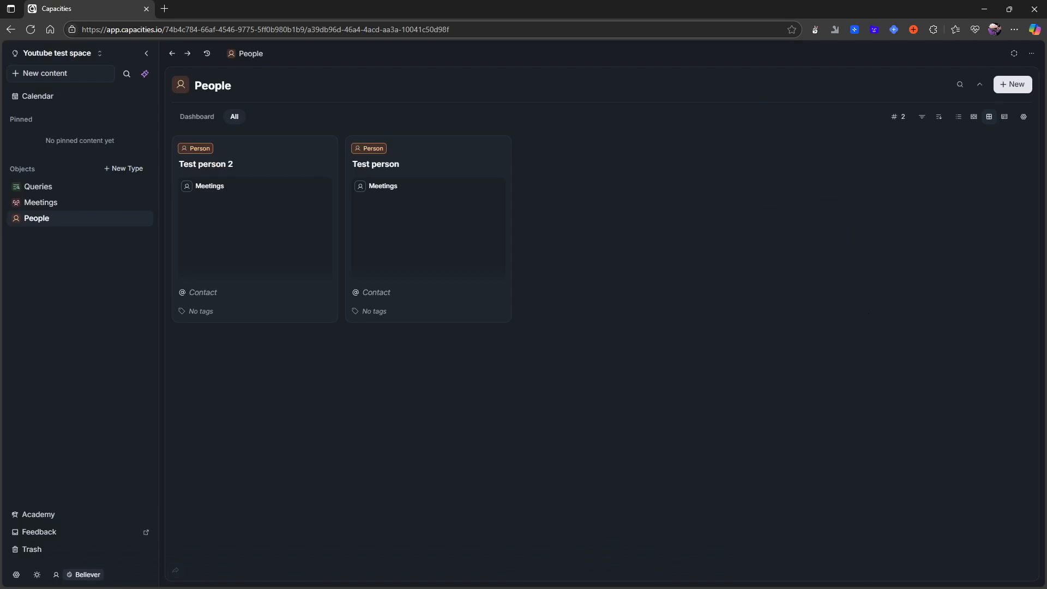